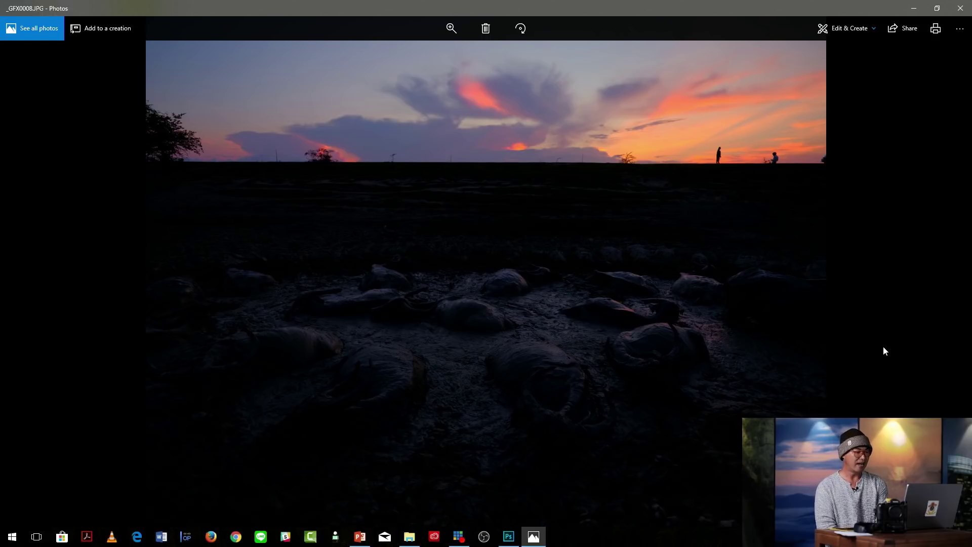
# - Close the photo preview and open _GFX0008.RAF from the show folder in Photoshop's Camera Raw
pyautogui.click(961, 9)
pyautogui.click(689, 204)
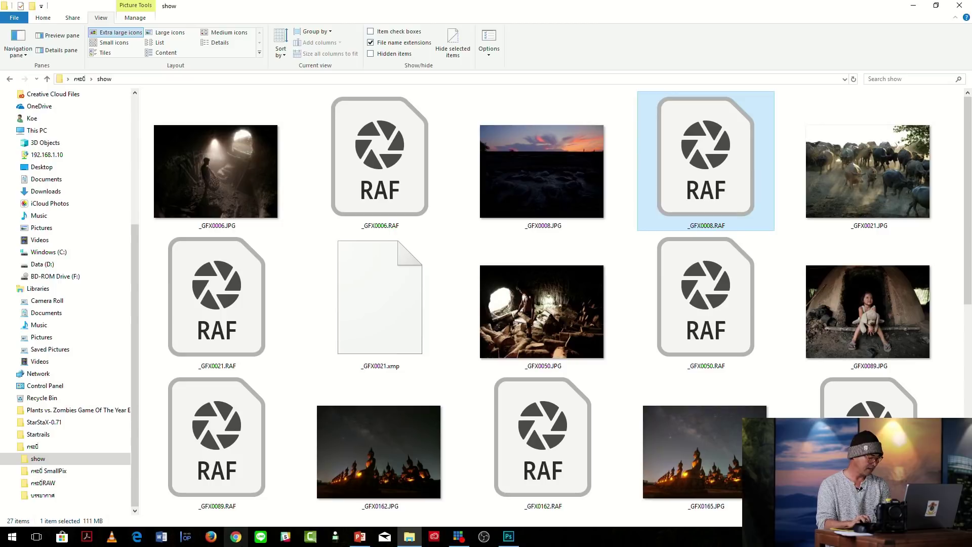
pyautogui.press('super')
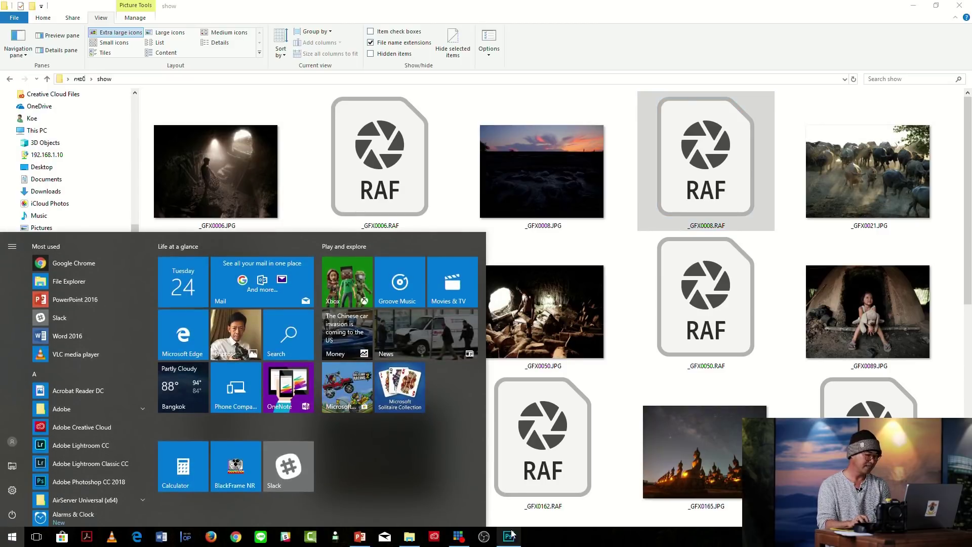
pyautogui.click(510, 536)
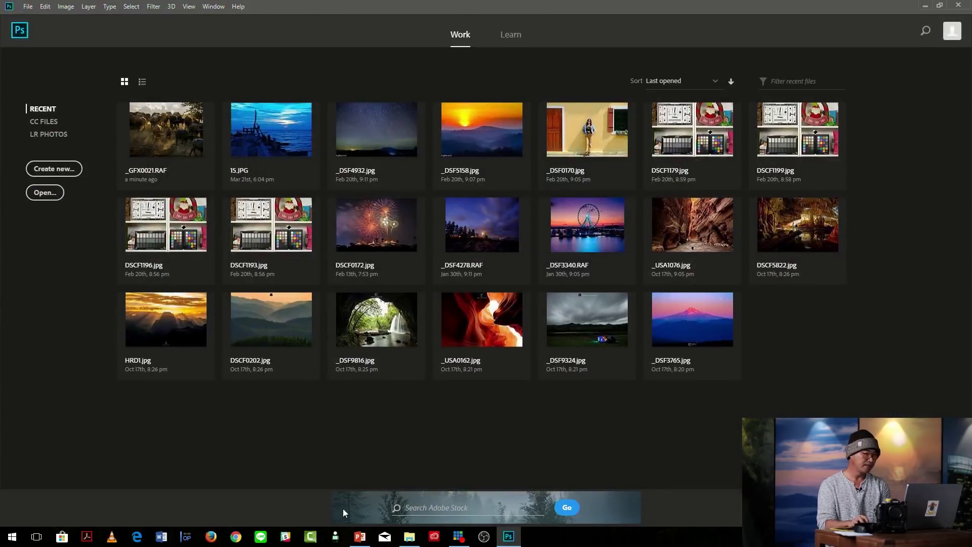
pyautogui.click(923, 6)
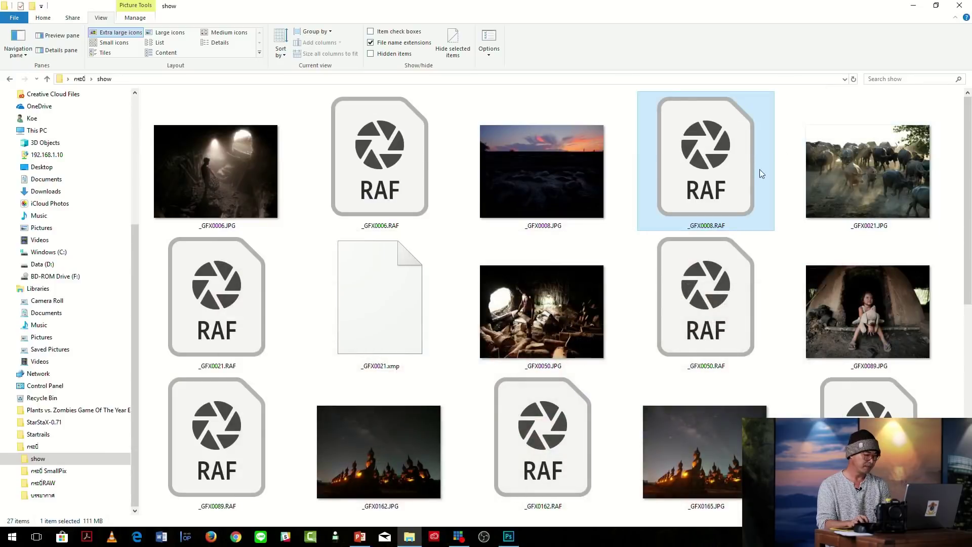
pyautogui.moveTo(728, 170); pyautogui.dragTo(474, 443)
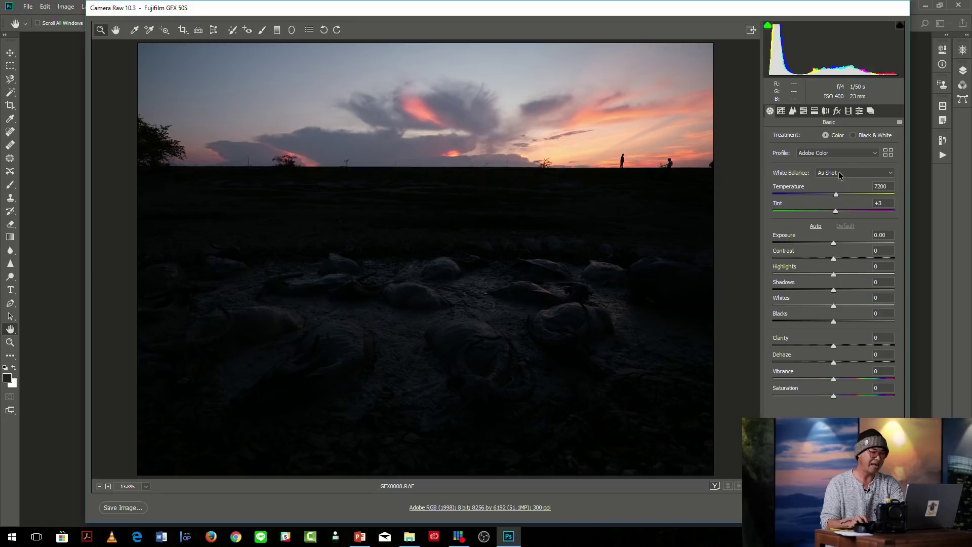
# - Apply the Camera Matching profile Velvia/Vivid to the raw photo and return to the basic adjustments
pyautogui.click(847, 155)
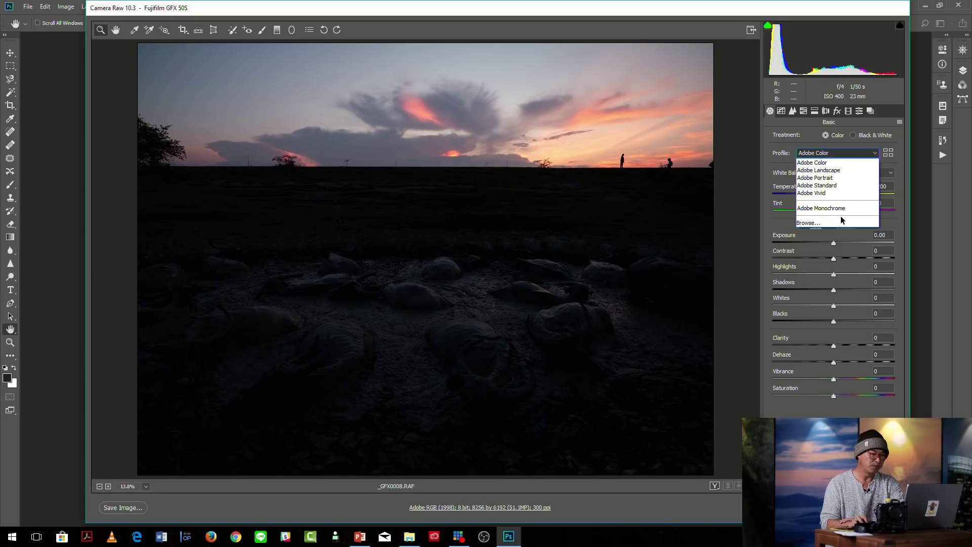
pyautogui.click(875, 154)
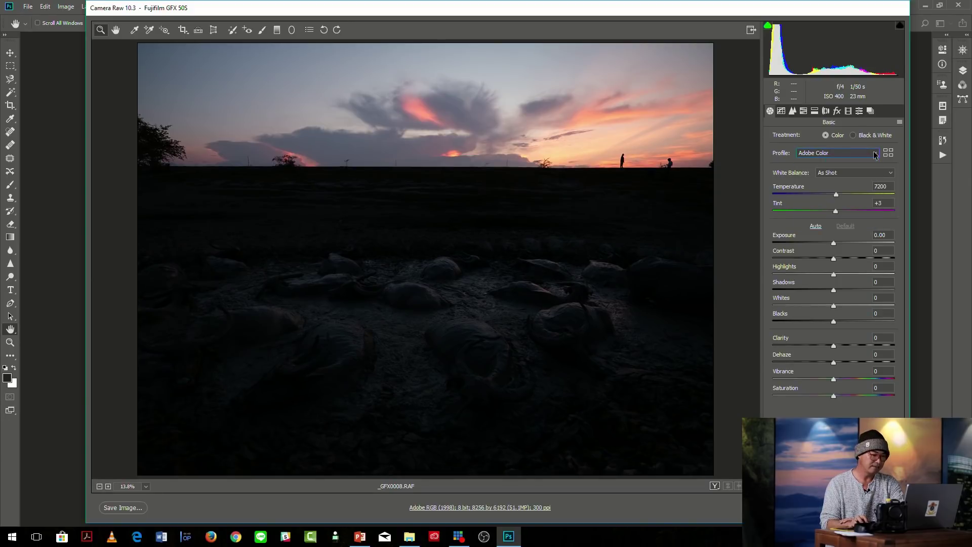
pyautogui.click(875, 155)
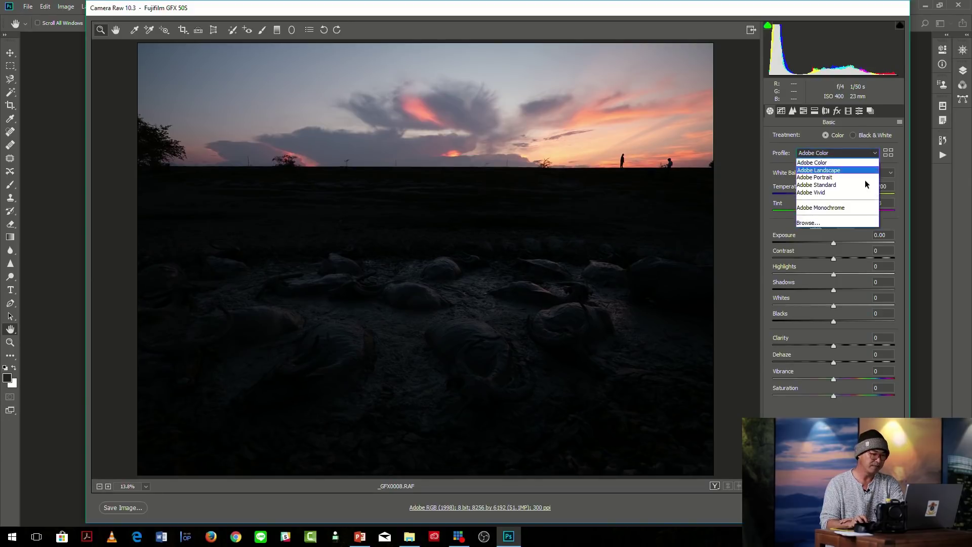
pyautogui.click(843, 223)
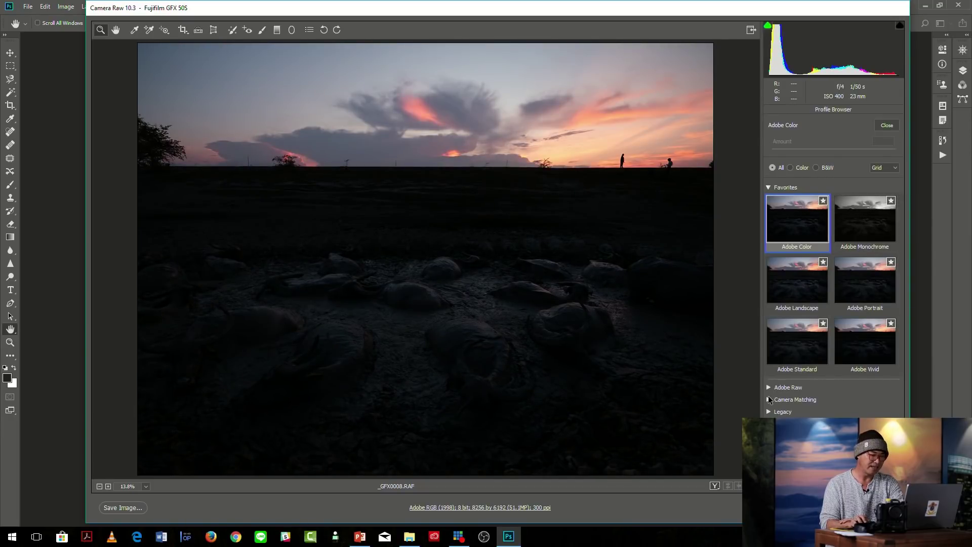
pyautogui.click(769, 400)
pyautogui.scroll(-3, 805, 355)
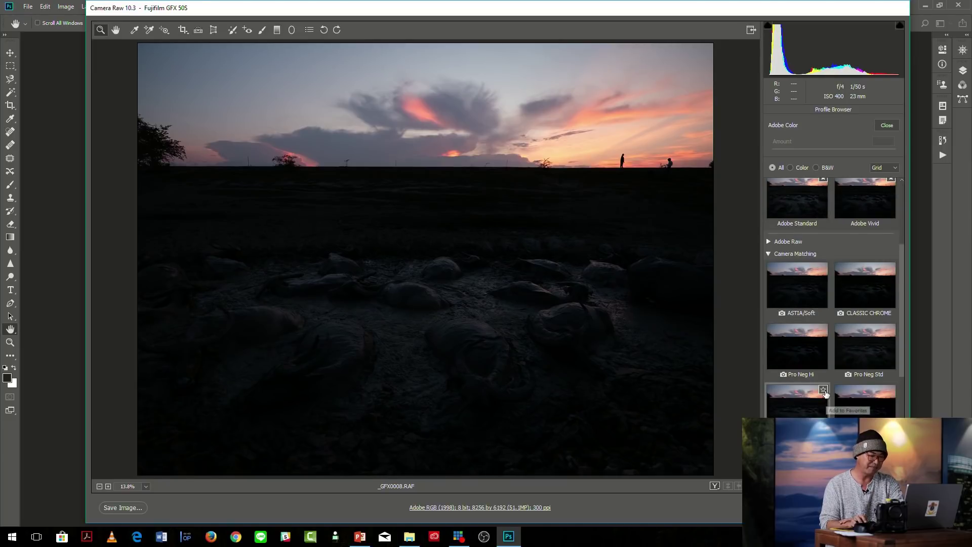
pyautogui.scroll(-2, 866, 335)
pyautogui.click(873, 328)
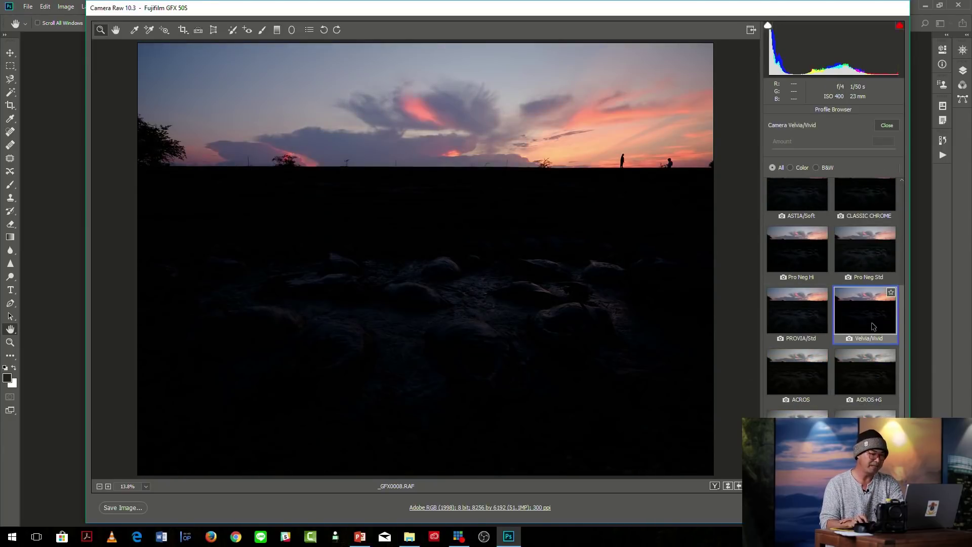
pyautogui.click(890, 126)
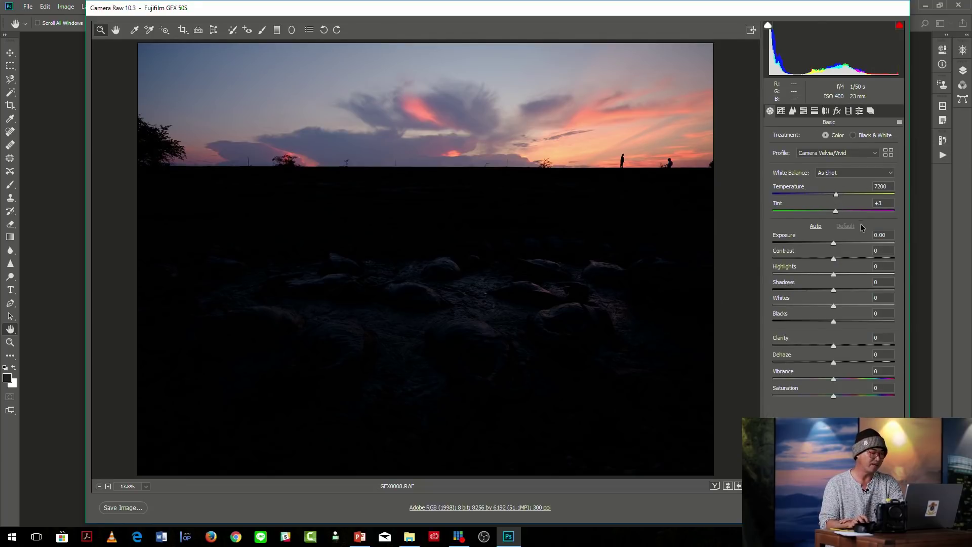
# - Set the photo's Exposure to +1.50, Highlights to -100, Shadows to +19 and Blacks to +5
pyautogui.moveTo(835, 244); pyautogui.dragTo(764, 274)
pyautogui.moveTo(842, 244); pyautogui.dragTo(851, 245)
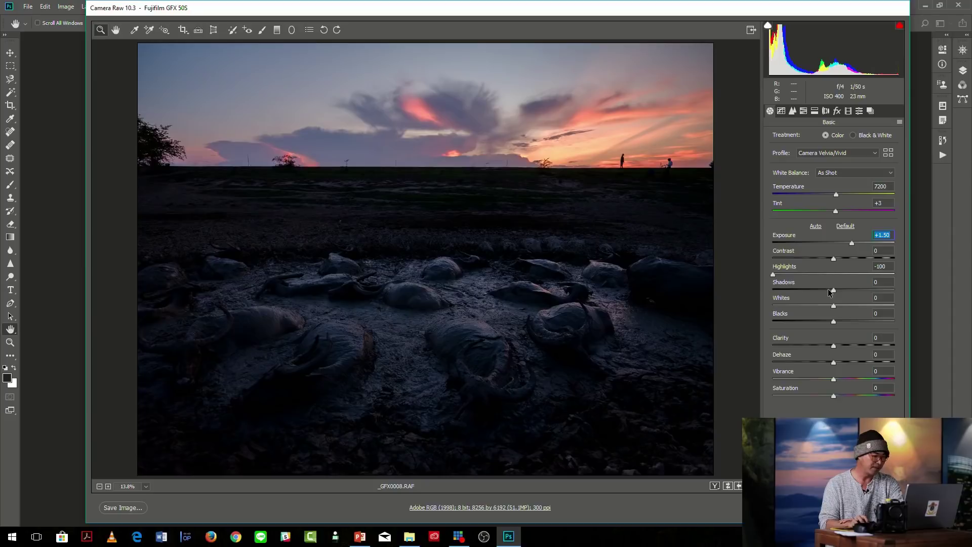
pyautogui.moveTo(835, 289); pyautogui.dragTo(847, 288)
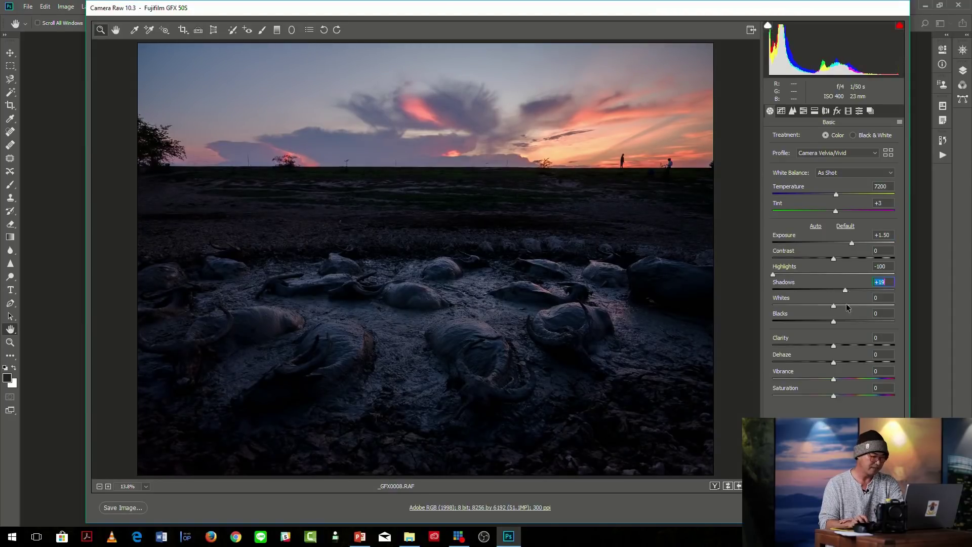
pyautogui.moveTo(833, 323); pyautogui.dragTo(837, 323)
# - Set the photo's Clarity to +18, Dehaze to +7, Vibrance to +38 and Saturation to +19
pyautogui.click(845, 346)
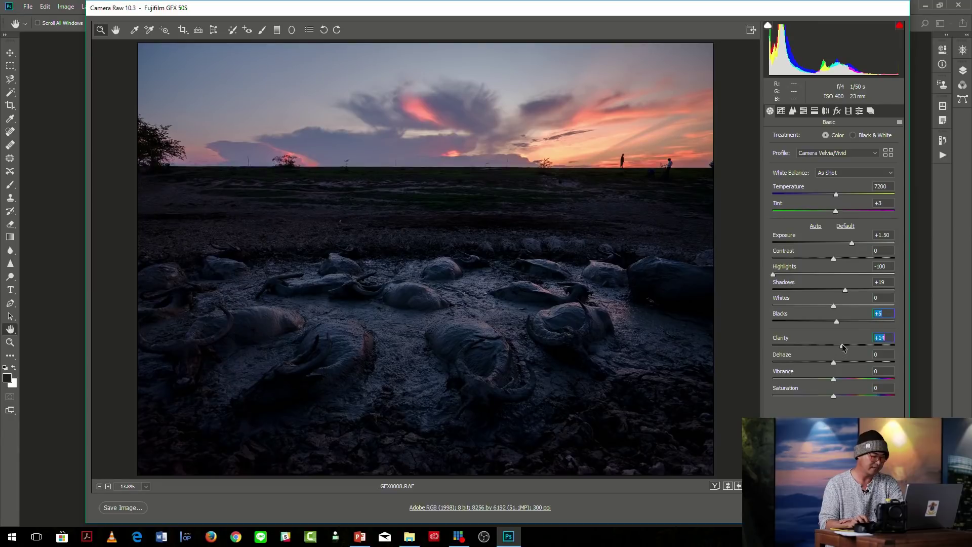
pyautogui.moveTo(833, 362); pyautogui.dragTo(856, 378)
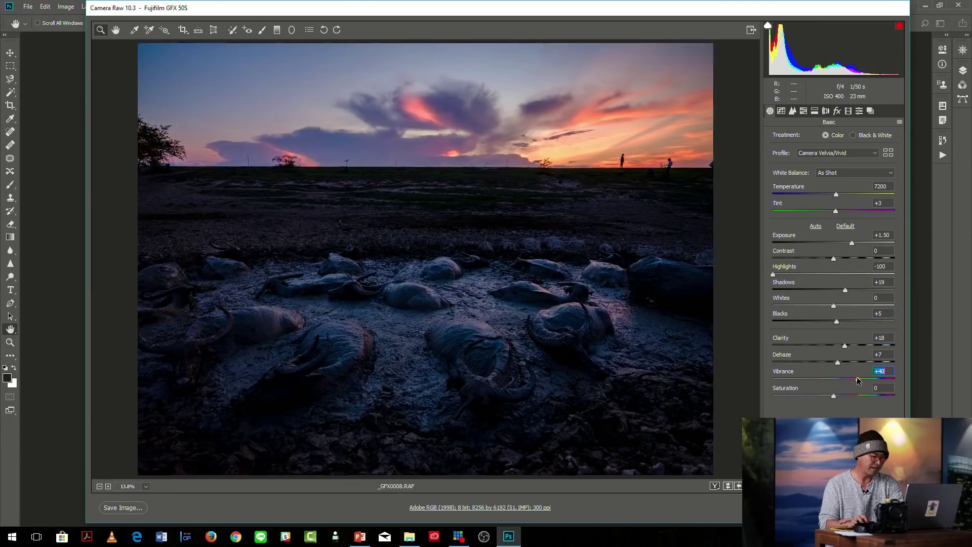
pyautogui.click(846, 394)
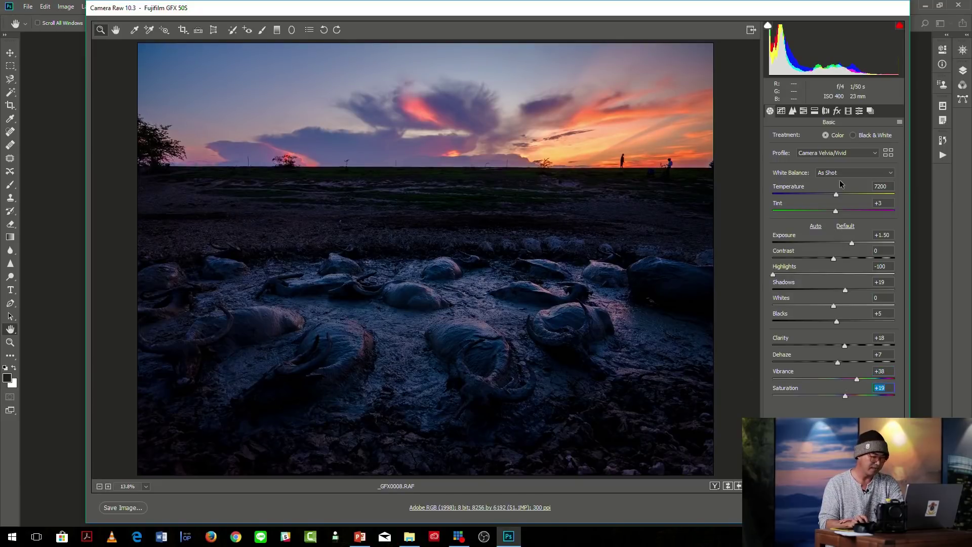
# - Brighten the photo further by raising Exposure to +1.75 and Shadows to +31
pyautogui.moveTo(852, 243); pyautogui.dragTo(852, 242)
pyautogui.moveTo(848, 290); pyautogui.dragTo(855, 290)
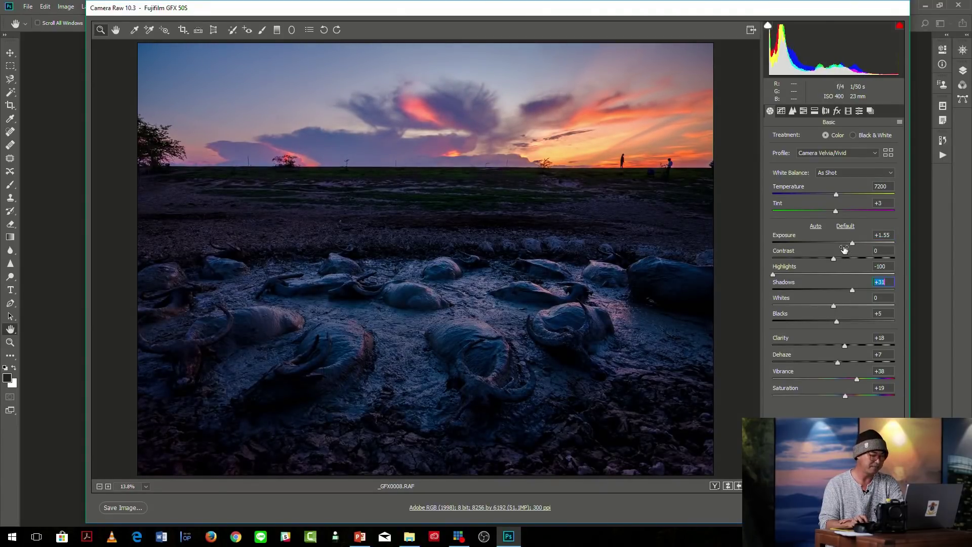
pyautogui.moveTo(852, 243); pyautogui.dragTo(855, 243)
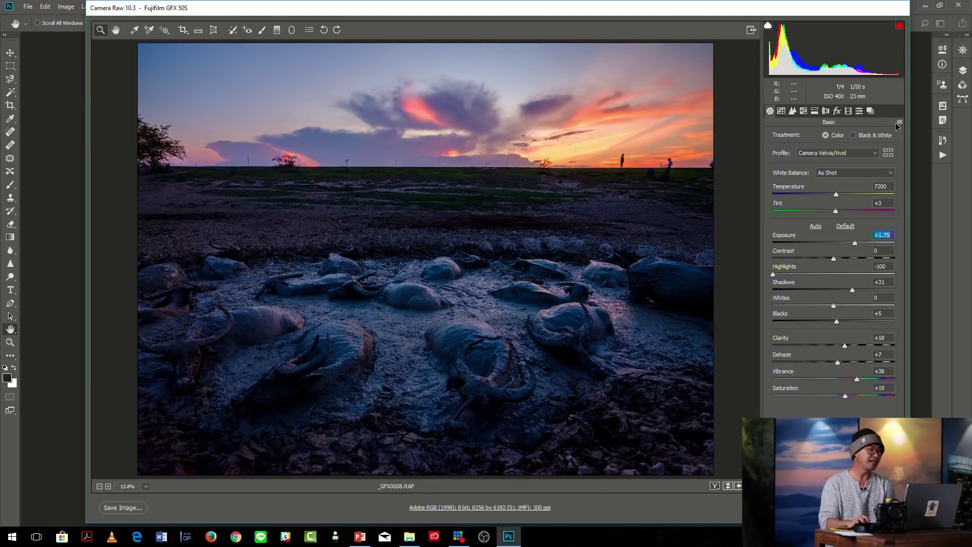
# - Paint over the buffaloes in the mud with the Adjustment Brush at an Exposure of -0.10
pyautogui.click(266, 33)
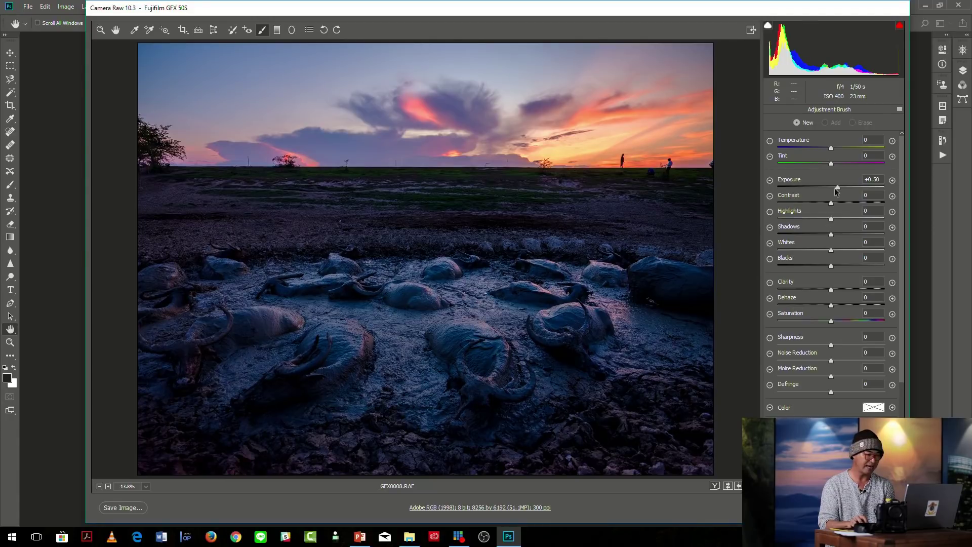
pyautogui.moveTo(838, 190); pyautogui.dragTo(830, 190)
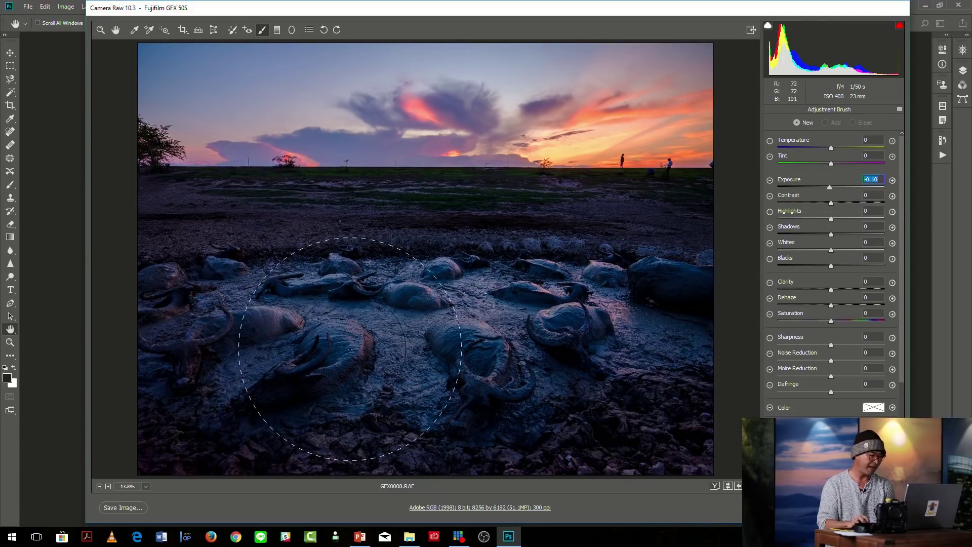
pyautogui.moveTo(301, 351)
pyautogui.mouseDown()
pyautogui.moveTo(451, 319)
pyautogui.moveTo(588, 324)
pyautogui.moveTo(446, 345)
pyautogui.moveTo(445, 300)
pyautogui.moveTo(590, 304)
pyautogui.moveTo(582, 309)
pyautogui.mouseUp()
# - Set the brushed area to Temperature +12, Exposure +0.65, Contrast +23, Highlights +15, Shadows -25, Whites -1 and Clarity +6
pyautogui.click(830, 188)
pyautogui.moveTo(830, 189)
pyautogui.mouseDown()
pyautogui.moveTo(846, 191)
pyautogui.moveTo(839, 218)
pyautogui.moveTo(814, 234)
pyautogui.mouseUp()
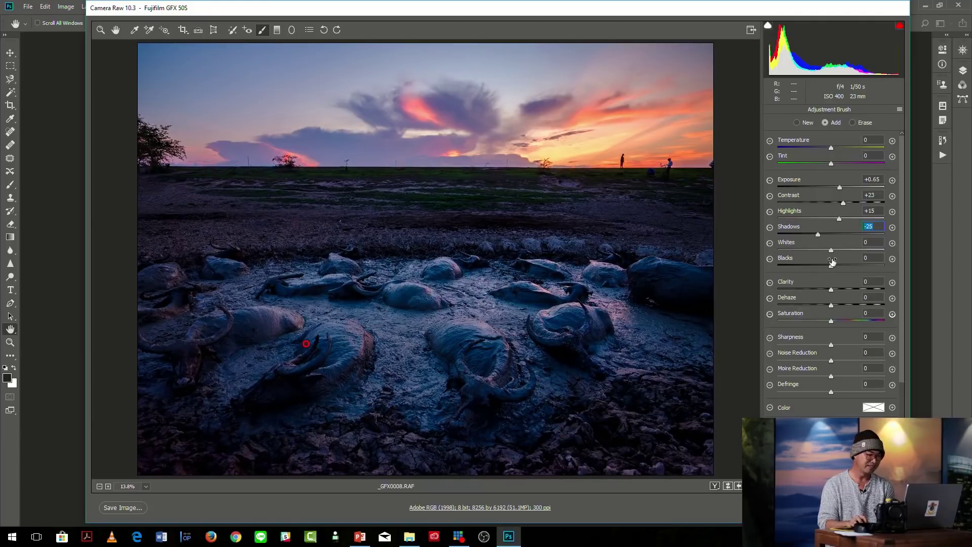
pyautogui.moveTo(831, 249); pyautogui.dragTo(829, 251)
pyautogui.moveTo(831, 148)
pyautogui.mouseDown()
pyautogui.moveTo(844, 153)
pyautogui.moveTo(836, 159)
pyautogui.mouseUp()
pyautogui.moveTo(832, 291); pyautogui.dragTo(834, 292)
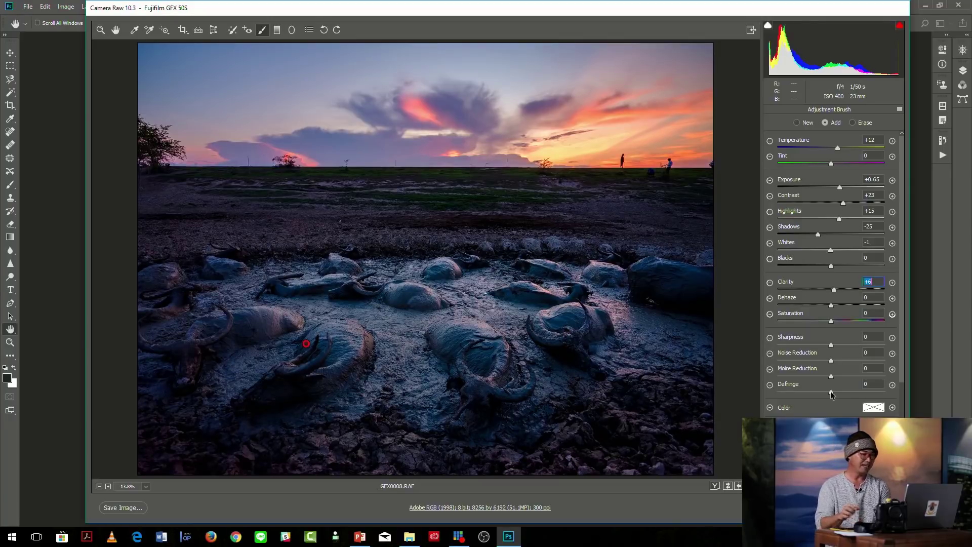
# - Examine the mud and buffaloes at 100% magnification for noise and detail
pyautogui.click(145, 487)
pyautogui.click(181, 385)
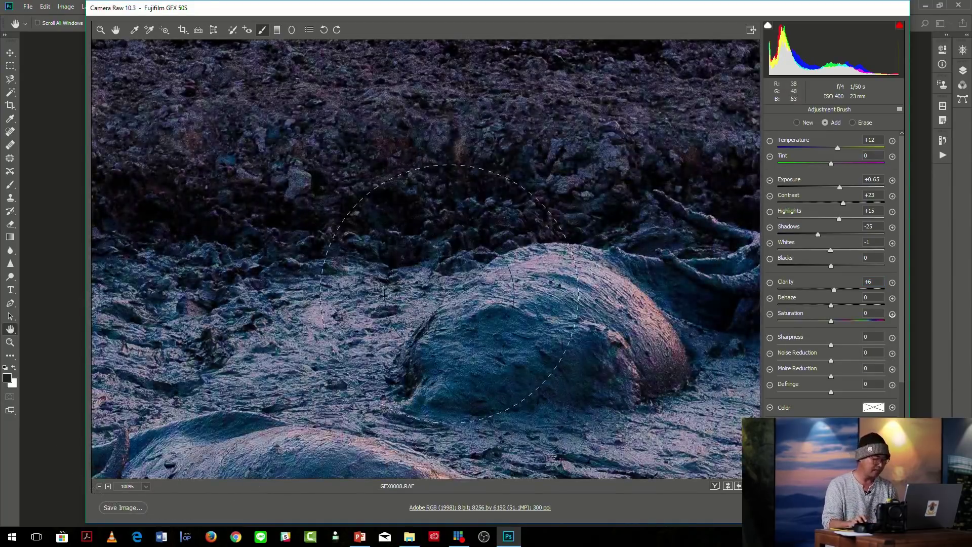
pyautogui.press('h')
pyautogui.scroll(-10, 462, 303)
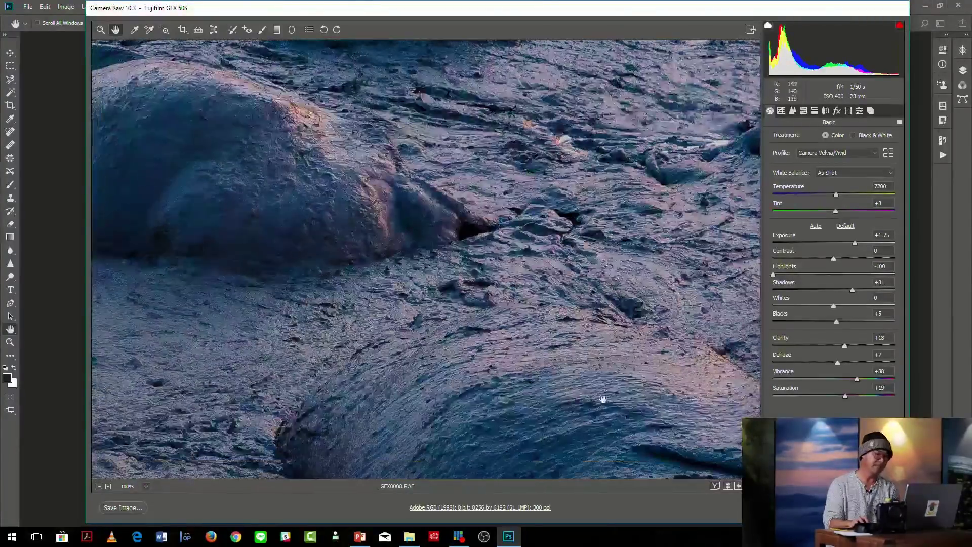
pyautogui.moveTo(604, 399); pyautogui.dragTo(485, 207)
pyautogui.moveTo(591, 364); pyautogui.dragTo(599, 217)
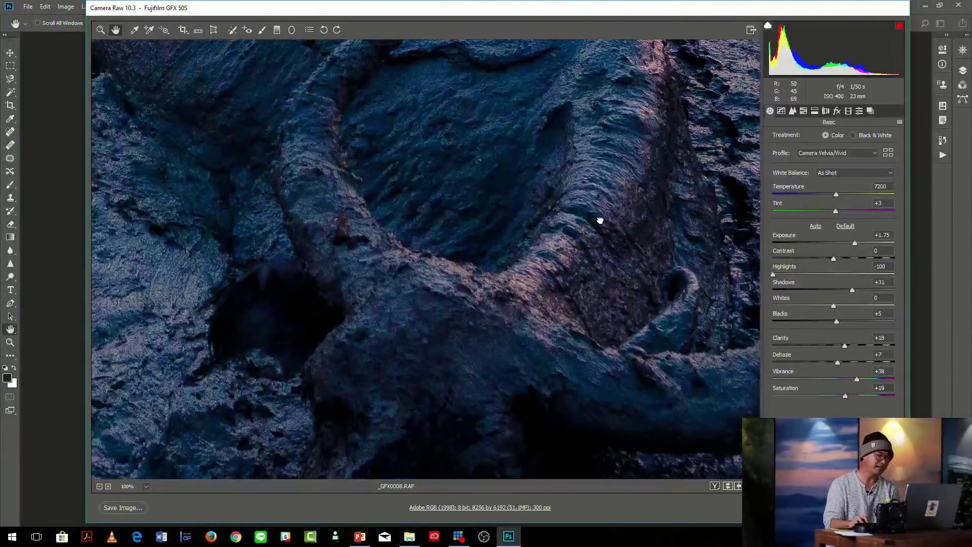
pyautogui.moveTo(603, 306); pyautogui.dragTo(522, 167)
pyautogui.moveTo(573, 284); pyautogui.dragTo(633, 250)
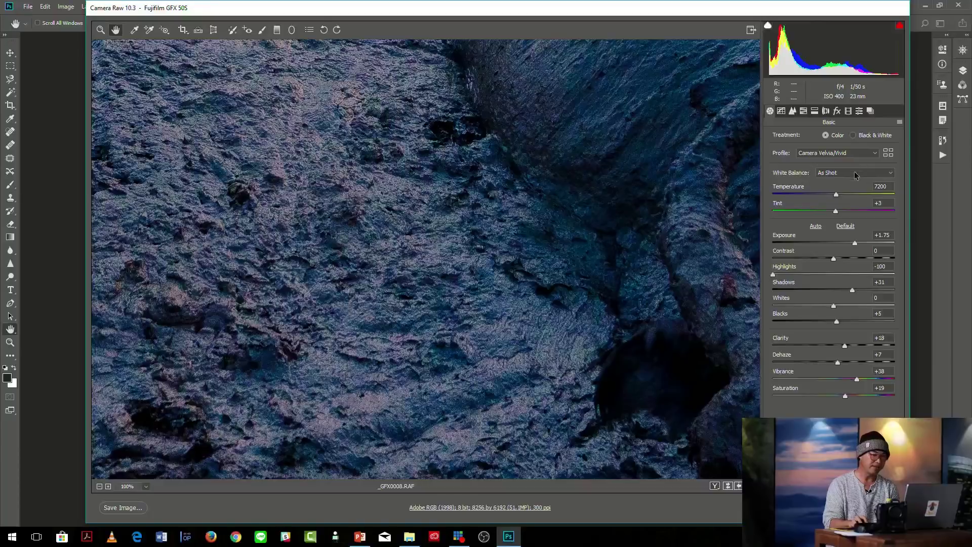
# - Reduce noise with Luminance 37, Luminance Contrast 6 and Color 54
pyautogui.click(793, 111)
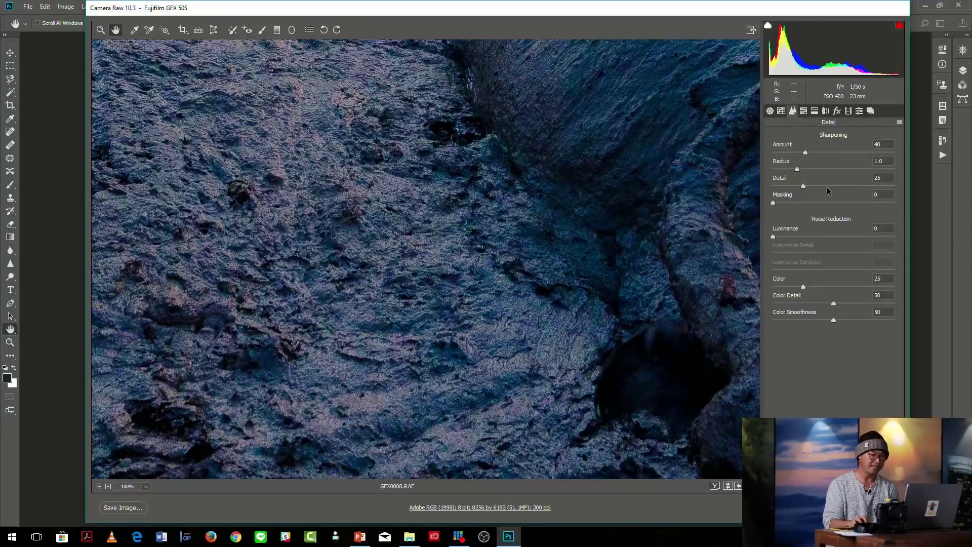
pyautogui.moveTo(804, 235); pyautogui.dragTo(810, 237)
pyautogui.moveTo(804, 287); pyautogui.dragTo(836, 295)
pyautogui.moveTo(810, 236); pyautogui.dragTo(798, 237)
pyautogui.click(837, 287)
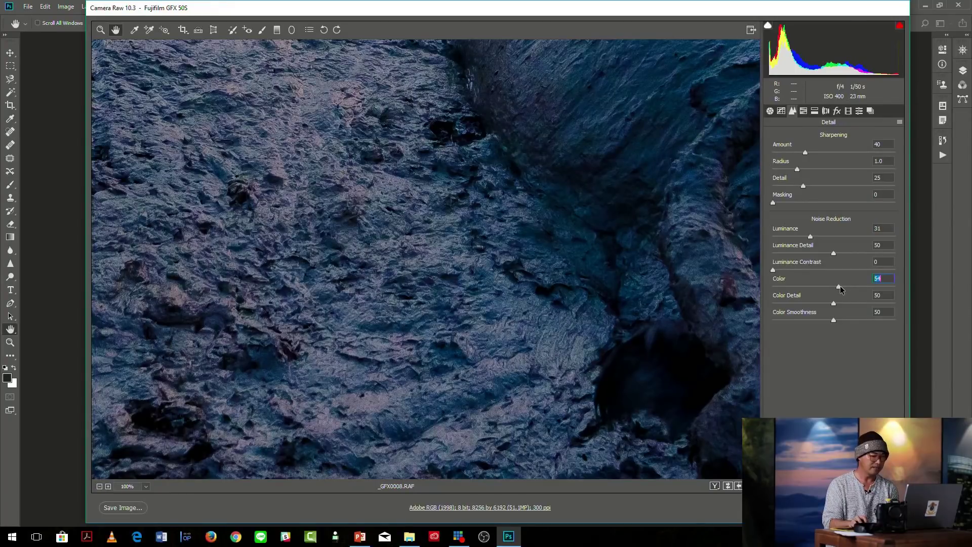
pyautogui.moveTo(773, 270); pyautogui.dragTo(781, 271)
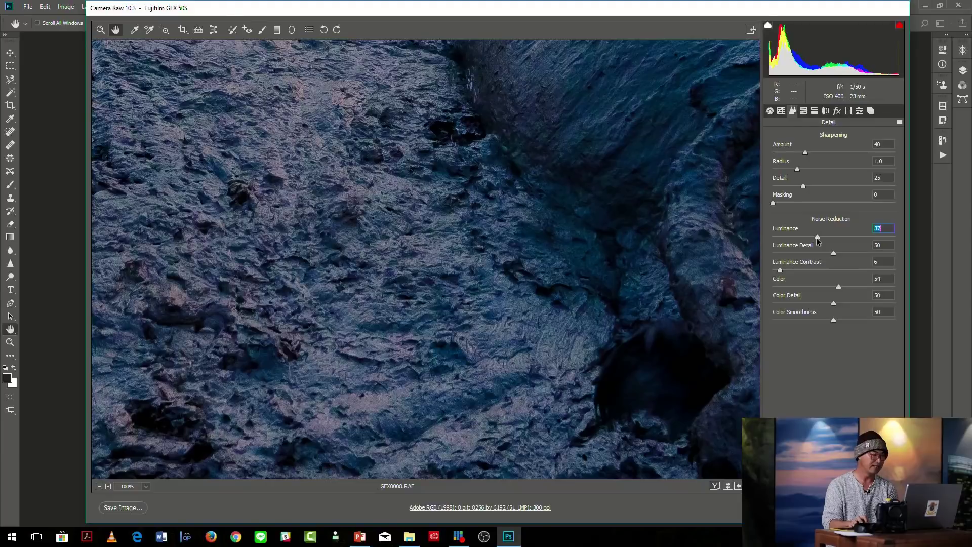
# - Inspect the noise-reduced buffaloes and mud at 100% across the foreground, then return to a wider view
pyautogui.click(559, 268)
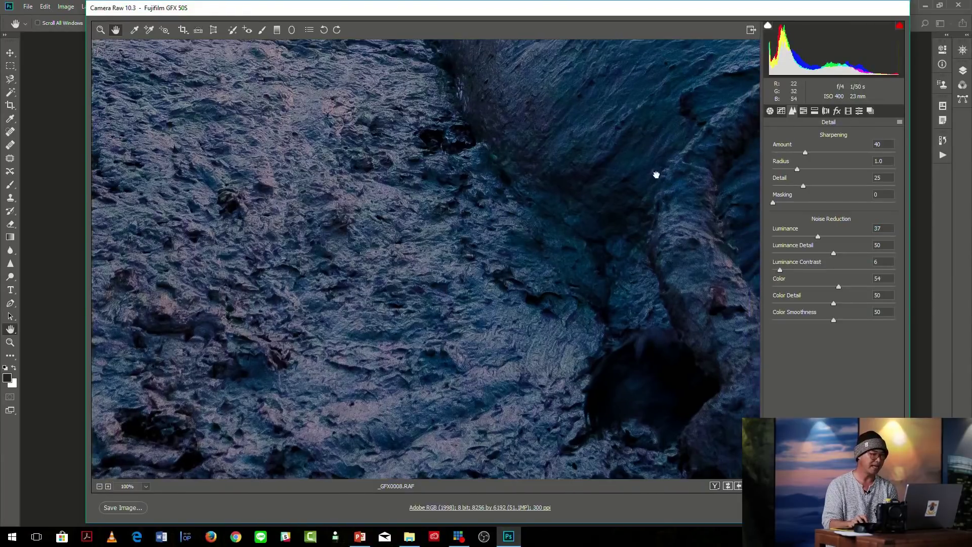
pyautogui.moveTo(655, 174); pyautogui.dragTo(421, 267)
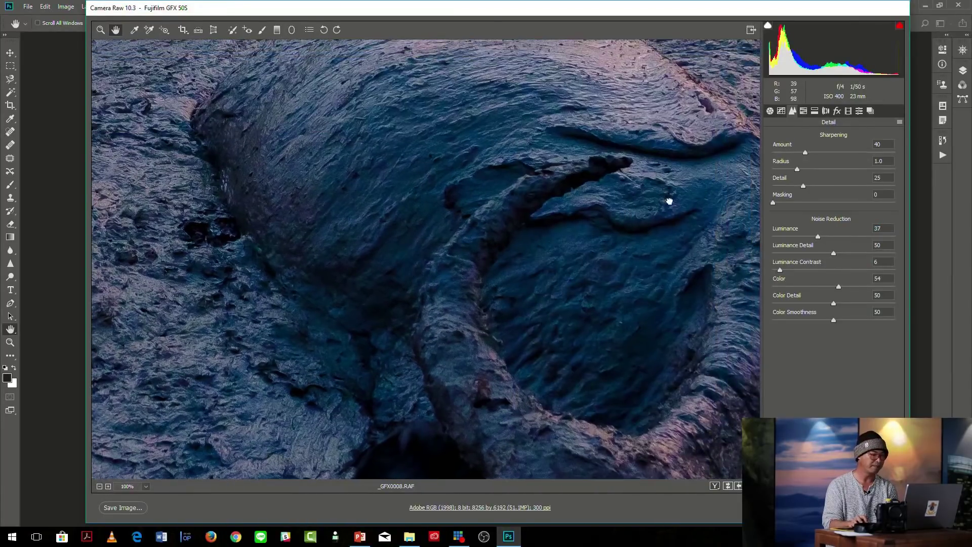
pyautogui.moveTo(668, 202); pyautogui.dragTo(434, 239)
pyautogui.moveTo(653, 217); pyautogui.dragTo(412, 230)
pyautogui.moveTo(661, 257); pyautogui.dragTo(493, 337)
pyautogui.moveTo(623, 322); pyautogui.dragTo(618, 353)
pyautogui.moveTo(679, 159); pyautogui.dragTo(476, 169)
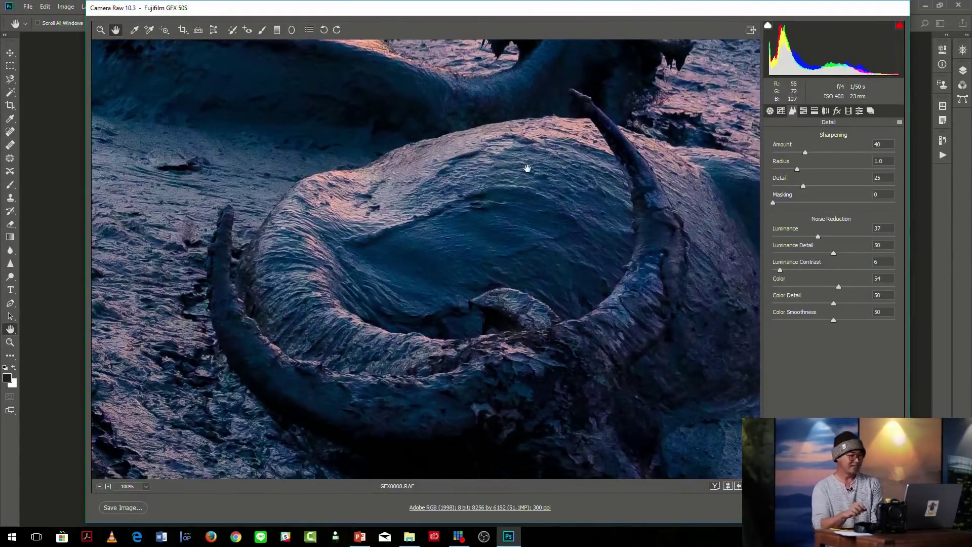
pyautogui.moveTo(456, 241); pyautogui.dragTo(547, 189)
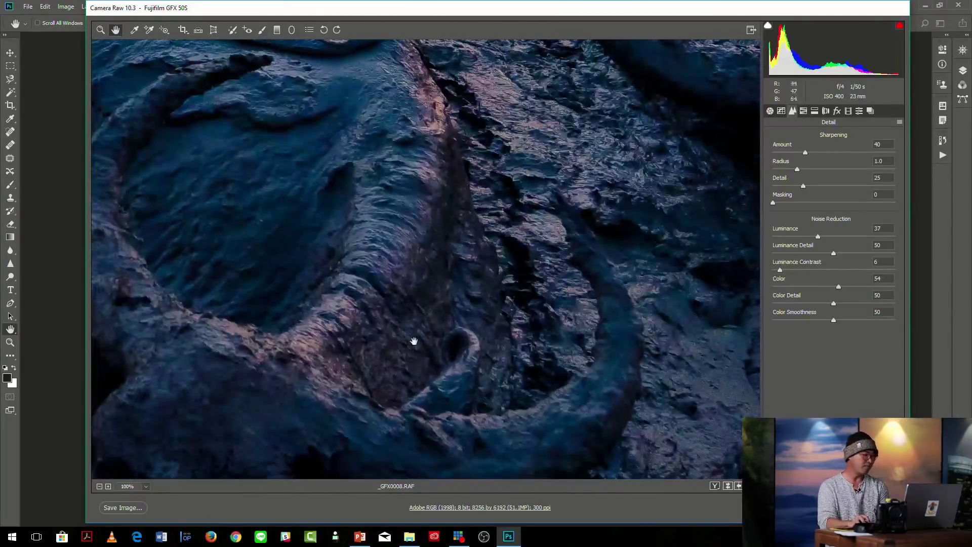
pyautogui.click(100, 486)
pyautogui.click(100, 486)
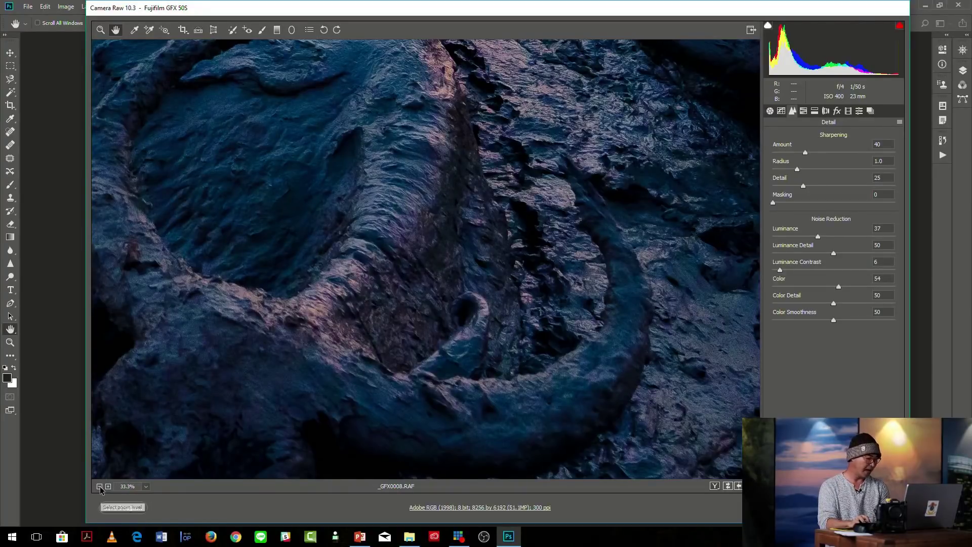
# - Fit the whole photo in view and set the global white balance Temperature to 7350
pyautogui.click(146, 486)
pyautogui.click(144, 459)
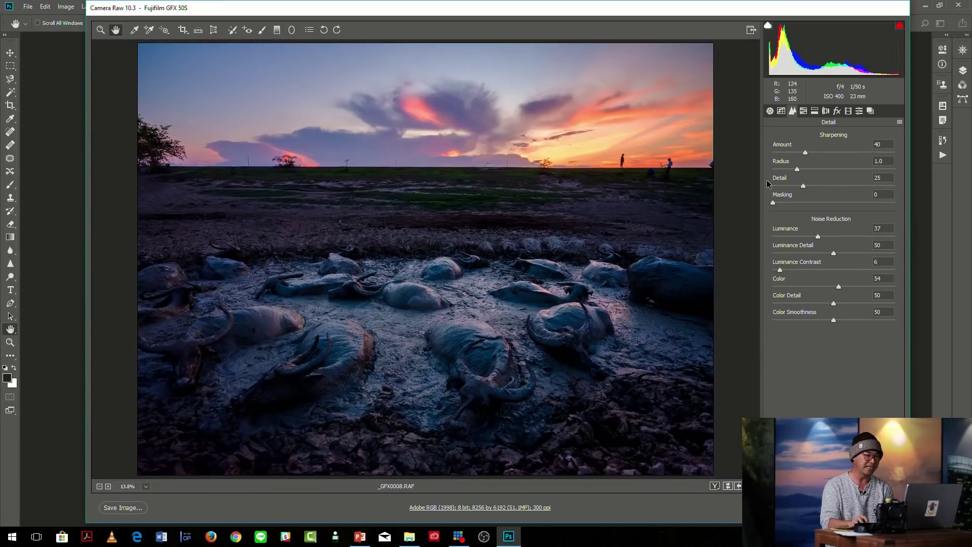
pyautogui.click(770, 110)
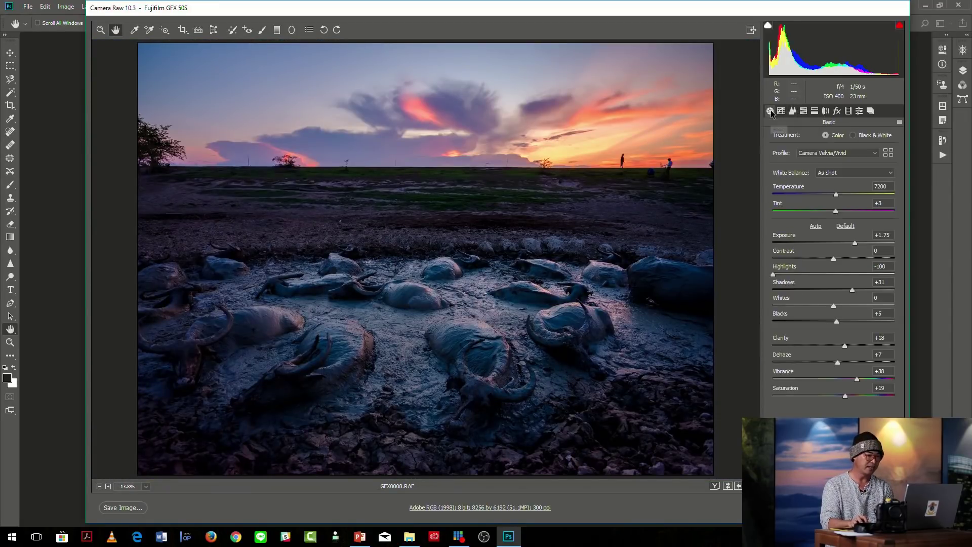
pyautogui.moveTo(836, 195); pyautogui.dragTo(841, 195)
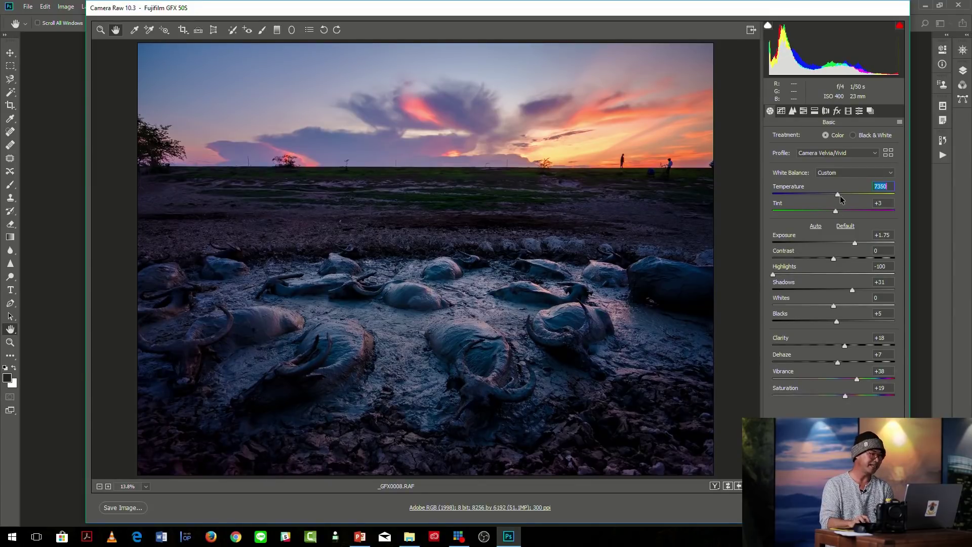
# - Brush a new local adjustment across the sky with Exposure -0.70, Contrast +20, Highlights -10 and Shadows -8
pyautogui.click(262, 29)
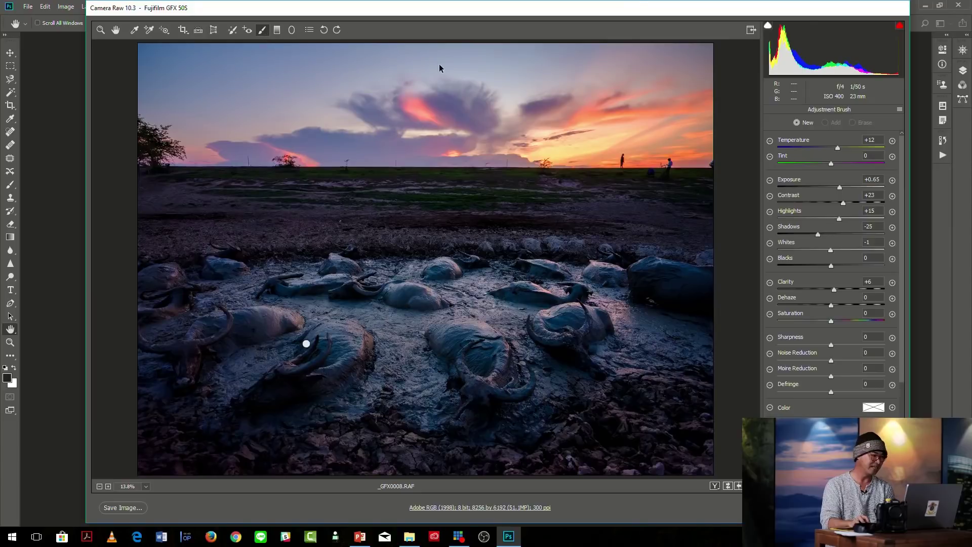
pyautogui.moveTo(155, 92); pyautogui.dragTo(759, 97)
pyautogui.moveTo(840, 187)
pyautogui.mouseDown()
pyautogui.moveTo(822, 188)
pyautogui.moveTo(842, 203)
pyautogui.moveTo(825, 220)
pyautogui.moveTo(827, 236)
pyautogui.mouseUp()
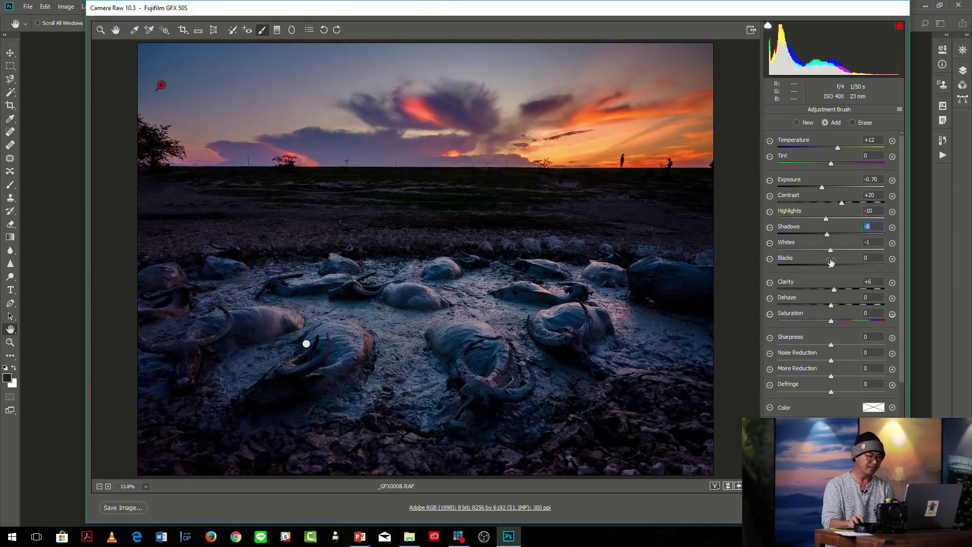
# - Refine the sky brush to Shadows -5, Clarity +7, Dehaze +13 and Saturation +10, and open the developed photo in Photoshop
pyautogui.moveTo(831, 305)
pyautogui.mouseDown()
pyautogui.moveTo(849, 306)
pyautogui.moveTo(838, 306)
pyautogui.moveTo(836, 323)
pyautogui.mouseUp()
pyautogui.click(834, 289)
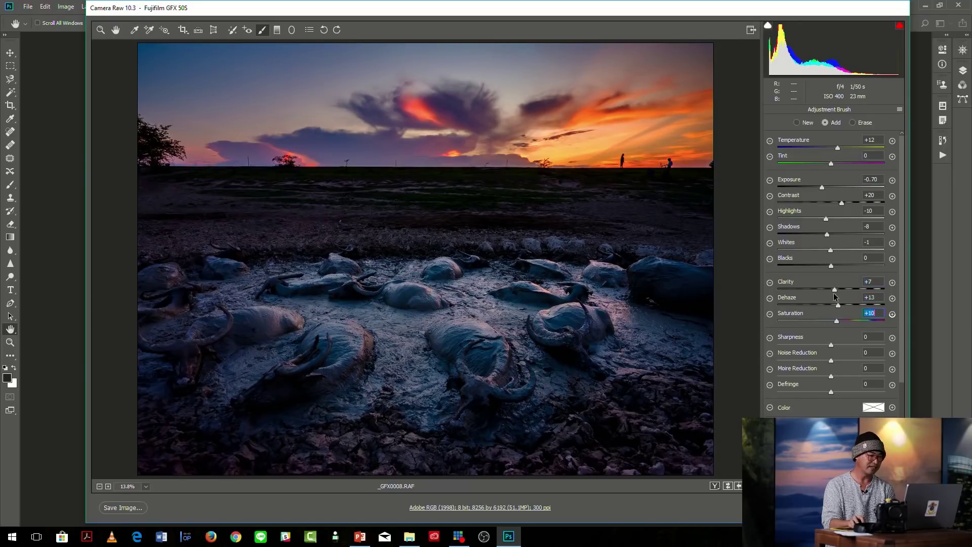
pyautogui.click(828, 235)
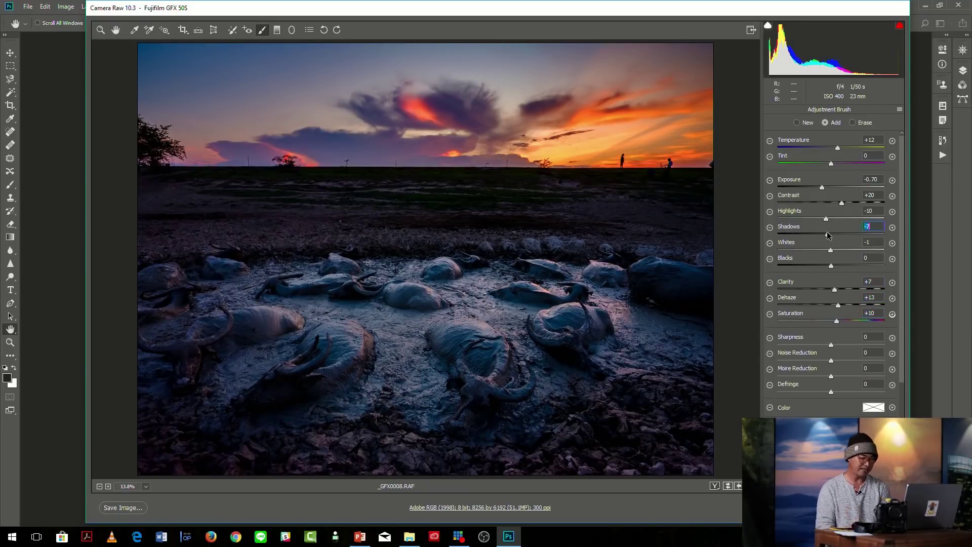
pyautogui.moveTo(828, 235); pyautogui.dragTo(829, 235)
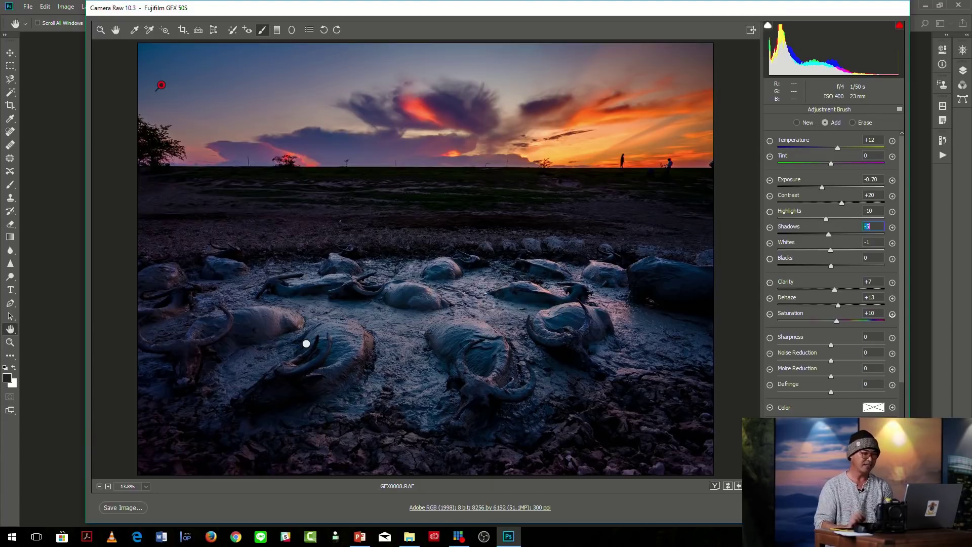
pyautogui.press('Escape')
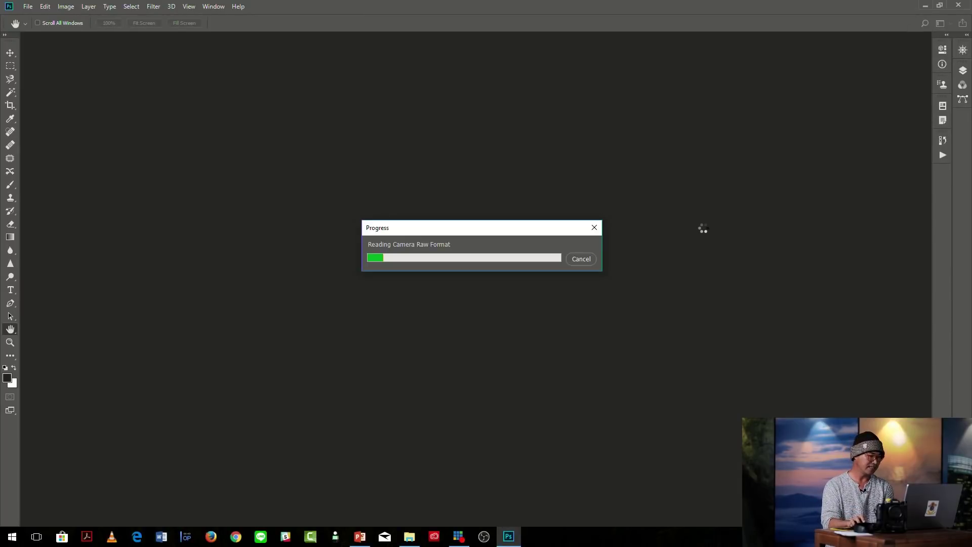
# - Switch to PowerPoint, present the finished mud buffaloes photo on slide 20 as a slide show and advance one slide
pyautogui.click(360, 536)
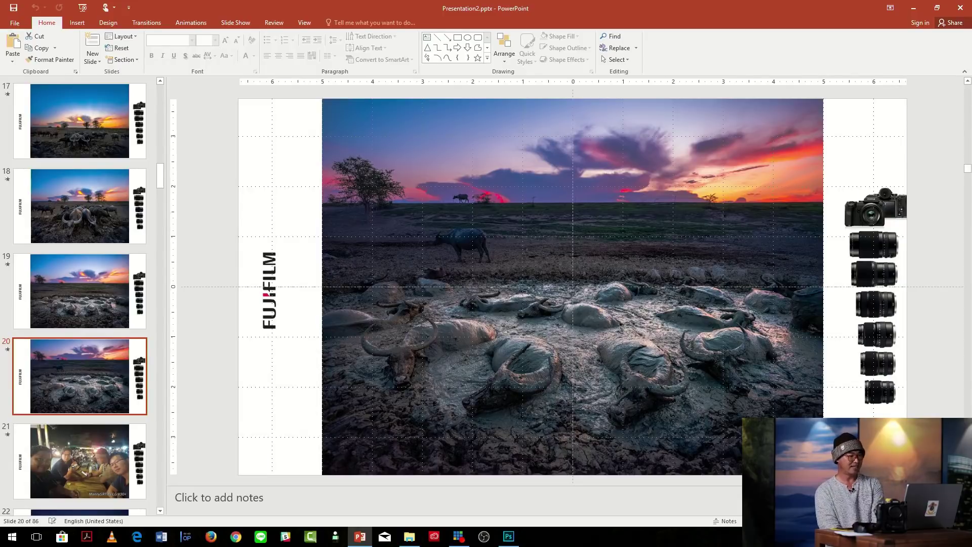
pyautogui.hotkey('shift', 'F5')
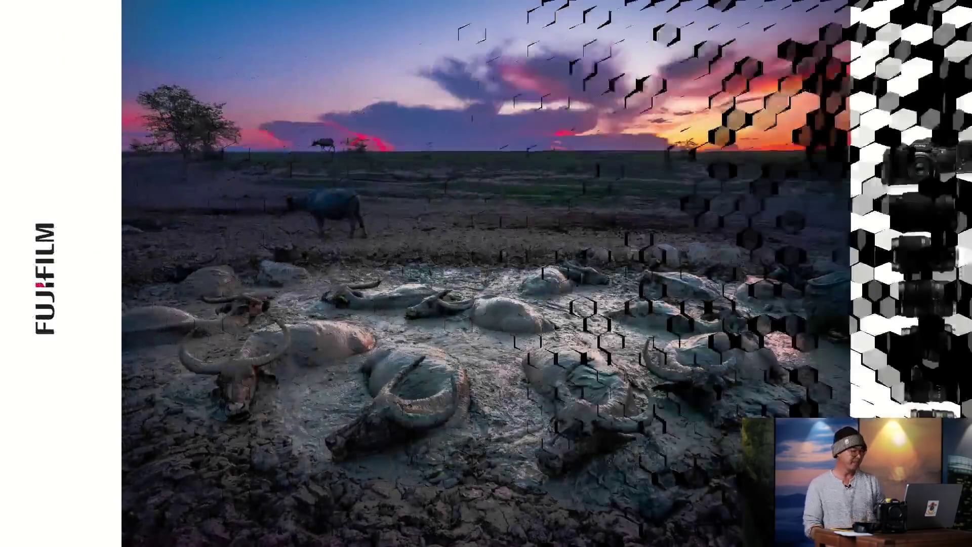
pyautogui.press('Right')
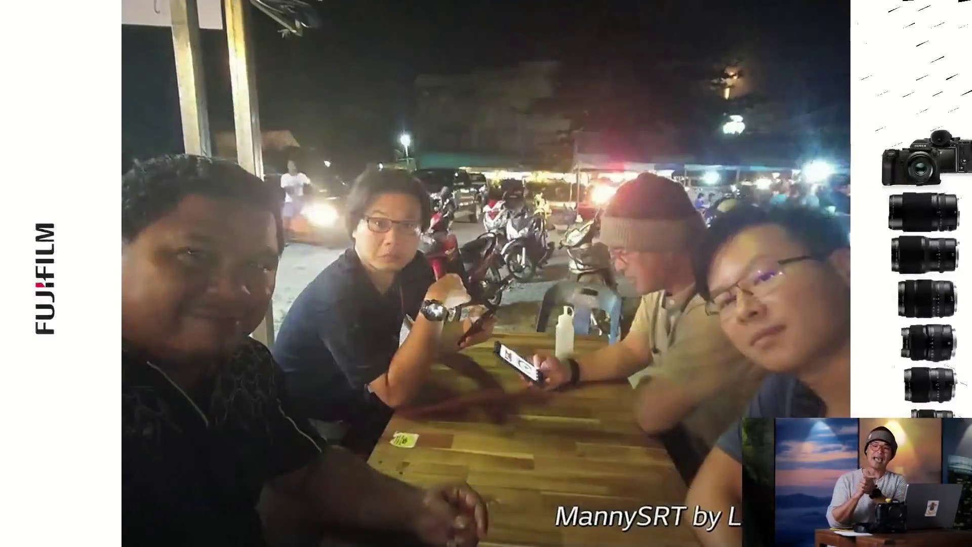
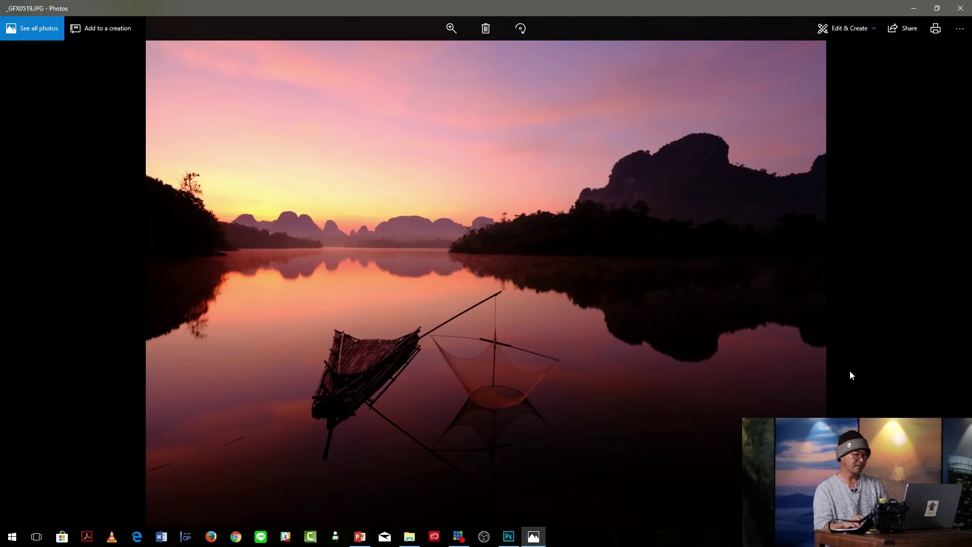
# - Preview the photos _GFX0558.JPG, _GFX1340.JPG and _GFX0420.JPG one after another from the show folder, closing each view
pyautogui.click(960, 8)
pyautogui.doubleClick(889, 282)
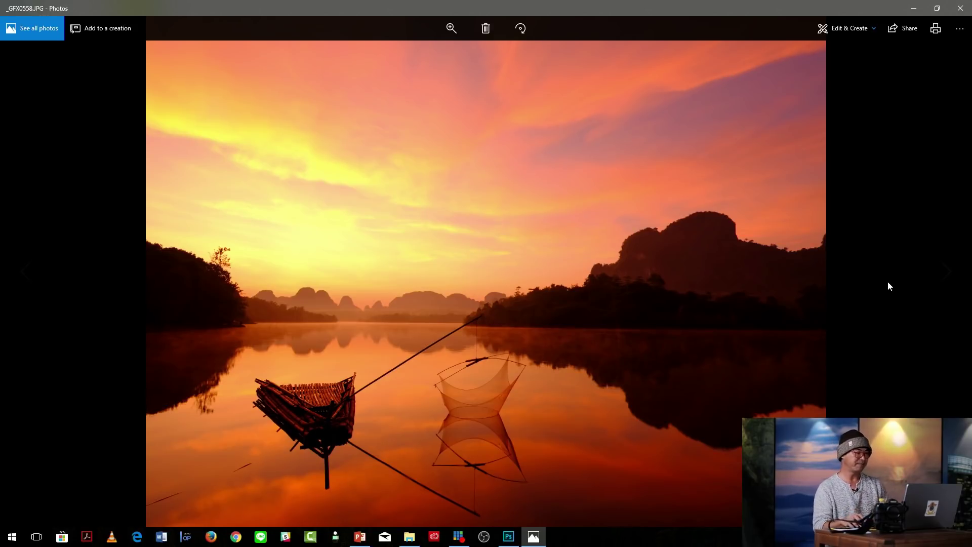
pyautogui.click(962, 8)
pyautogui.click(381, 486)
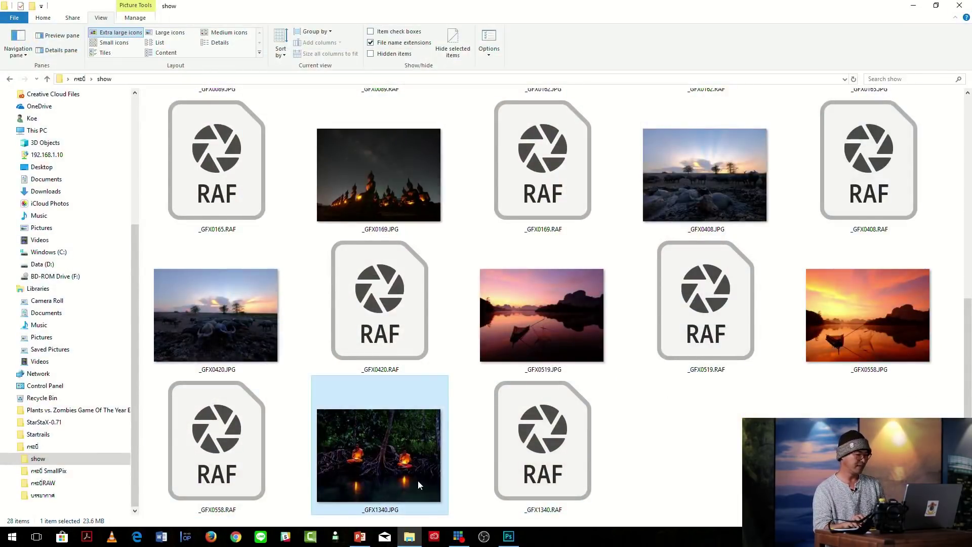
pyautogui.doubleClick(384, 484)
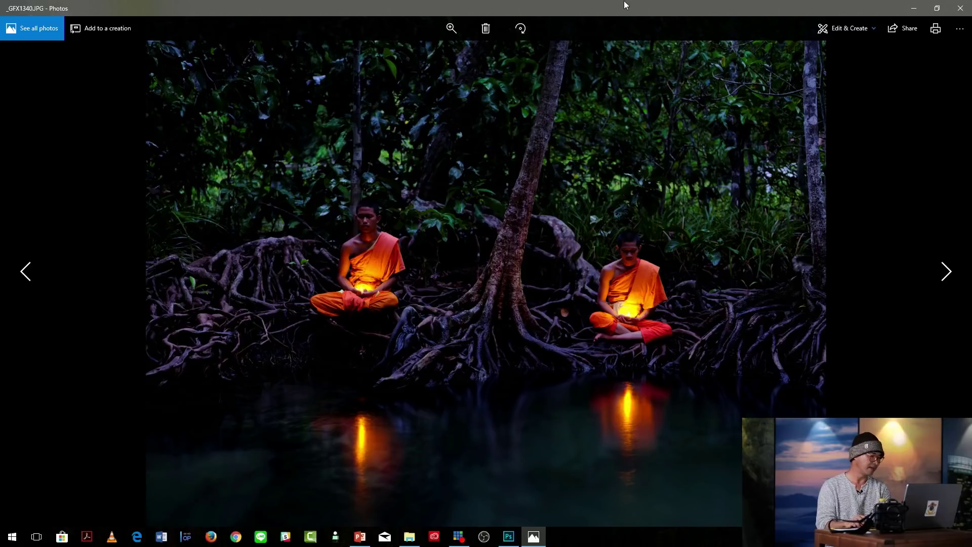
pyautogui.click(960, 8)
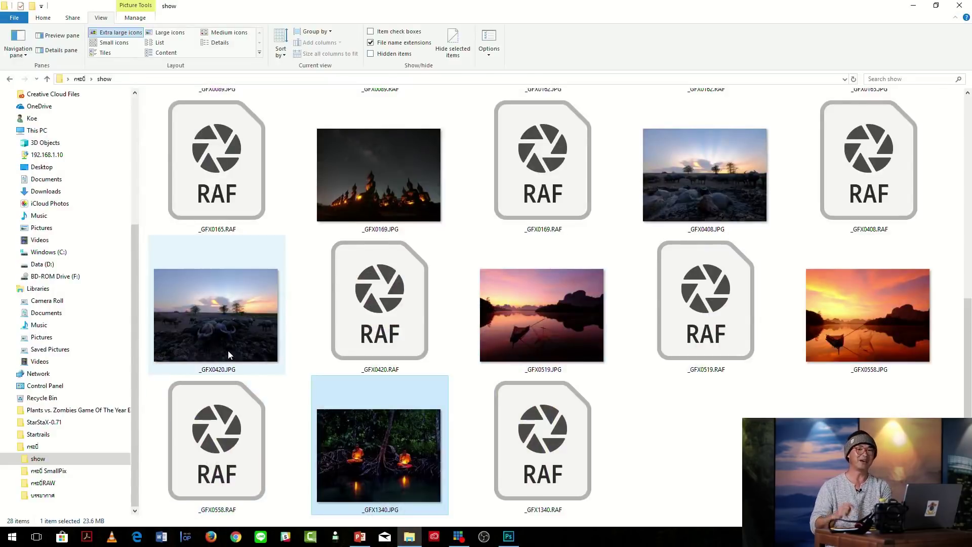
pyautogui.click(229, 350)
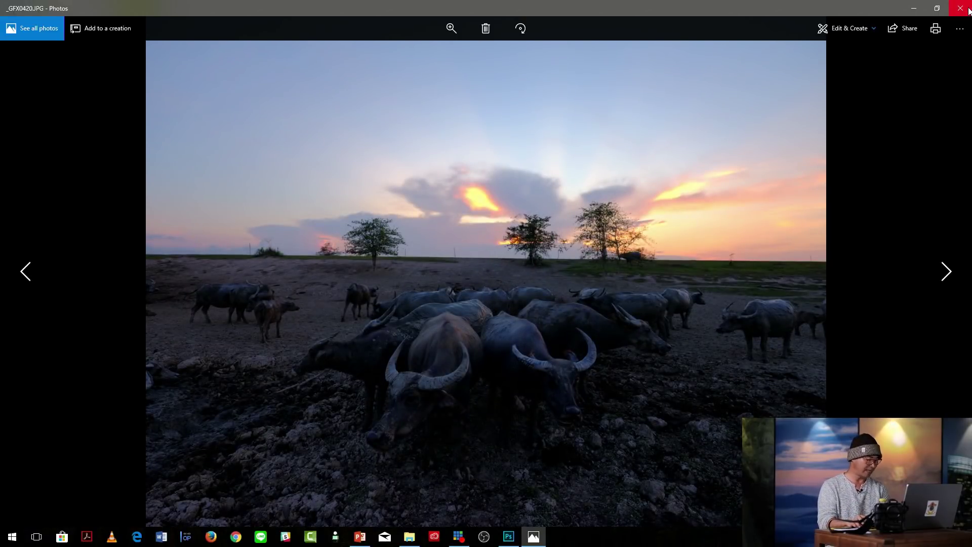
pyautogui.hotkey('alt', 'F4')
# - Open _GFX0420.RAF in Camera Raw and apply the Camera Matching profile Camera Velvia/Vivid
pyautogui.moveTo(424, 327); pyautogui.dragTo(830, 407)
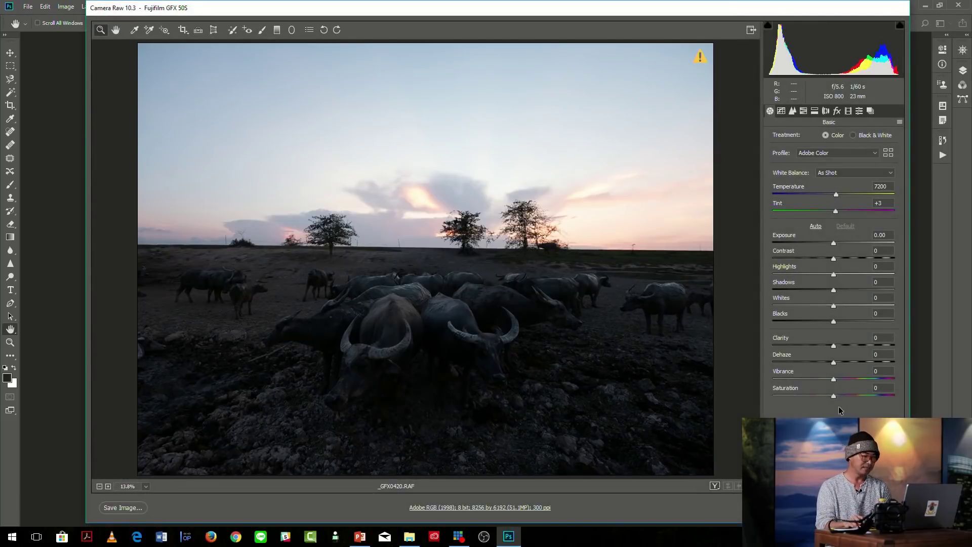
pyautogui.click(842, 154)
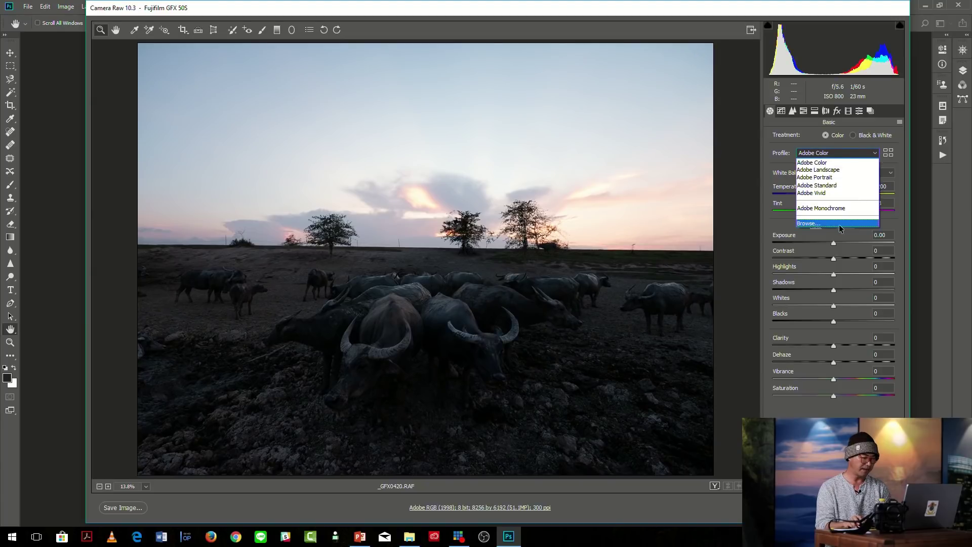
pyautogui.click(840, 223)
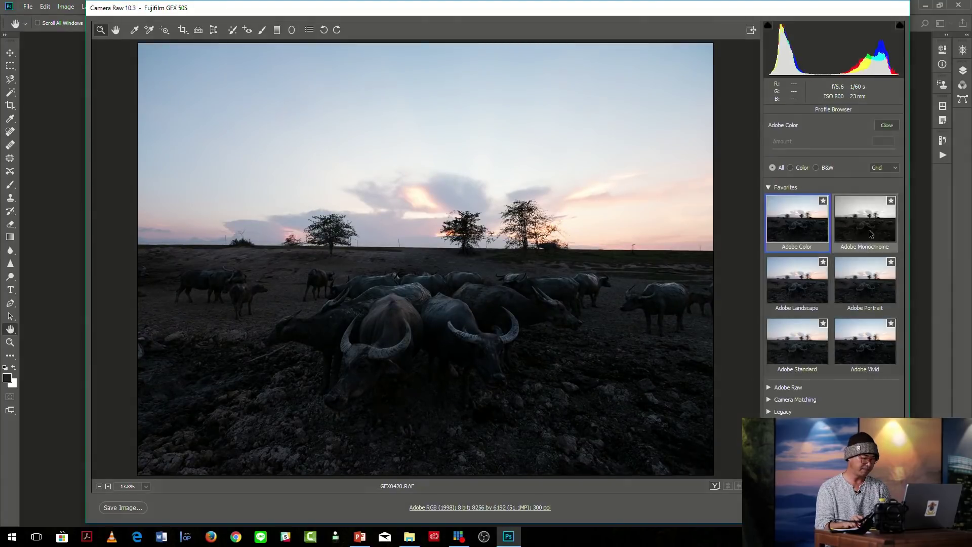
pyautogui.click(770, 400)
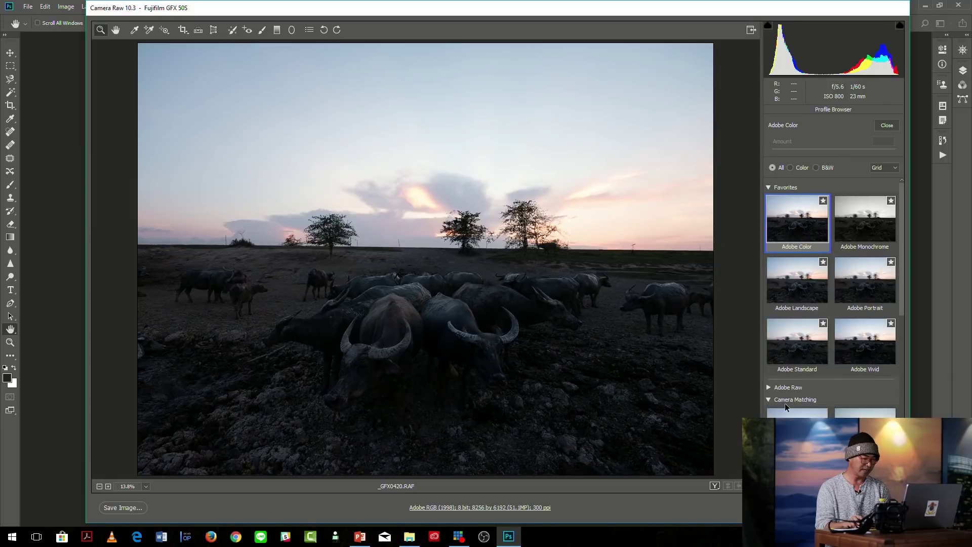
pyautogui.scroll(-3, 831, 364)
pyautogui.click(870, 416)
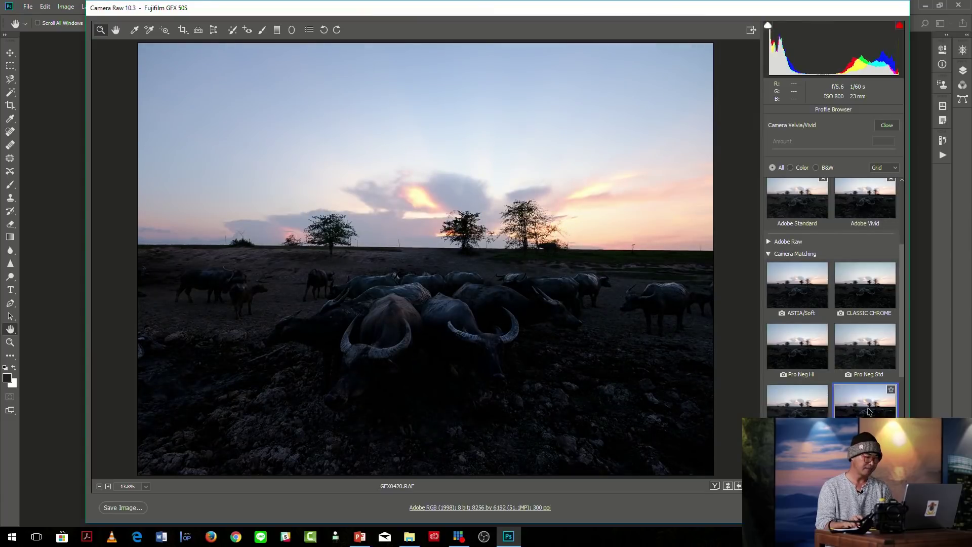
pyautogui.click(888, 126)
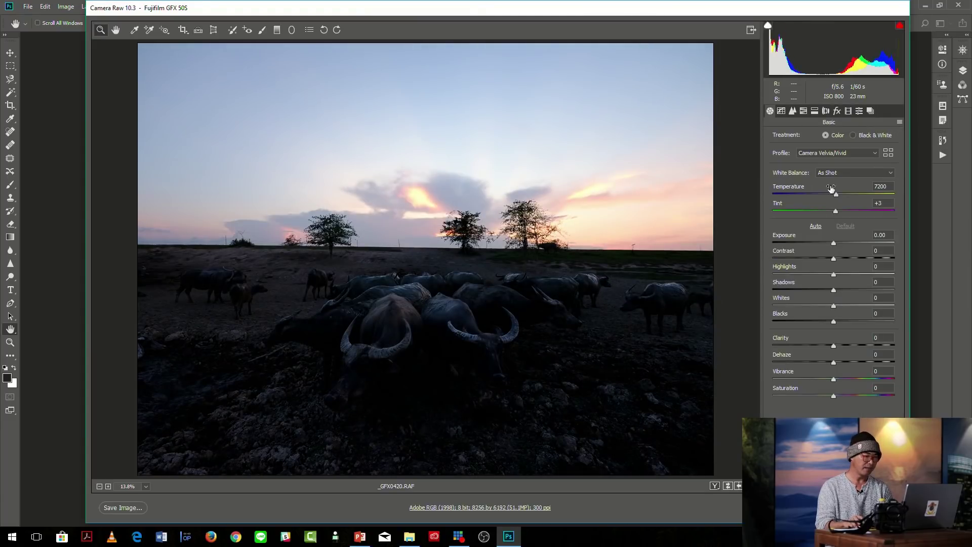
# - Set Temperature to 9500, Exposure +0.20, Contrast +9, Highlights -99 and Shadows +35
pyautogui.click(845, 173)
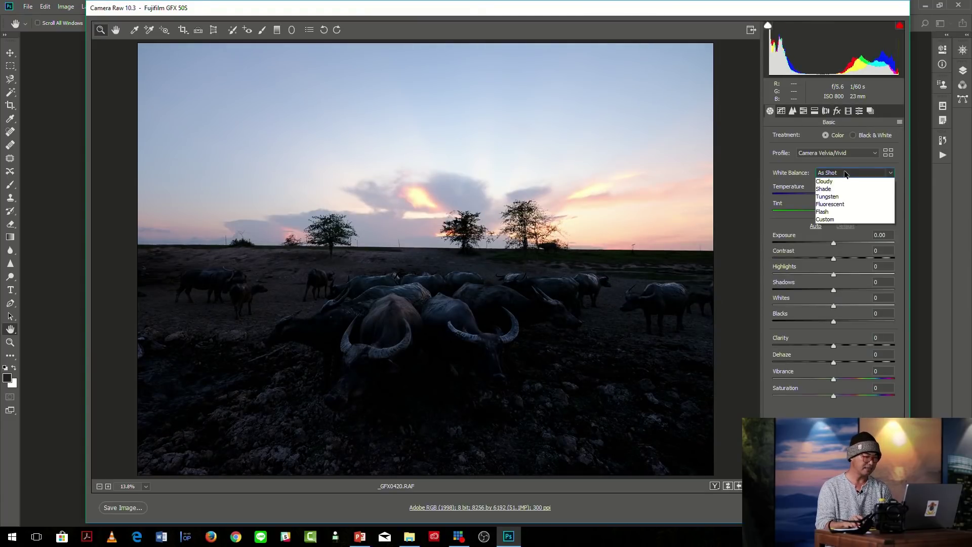
pyautogui.click(849, 180)
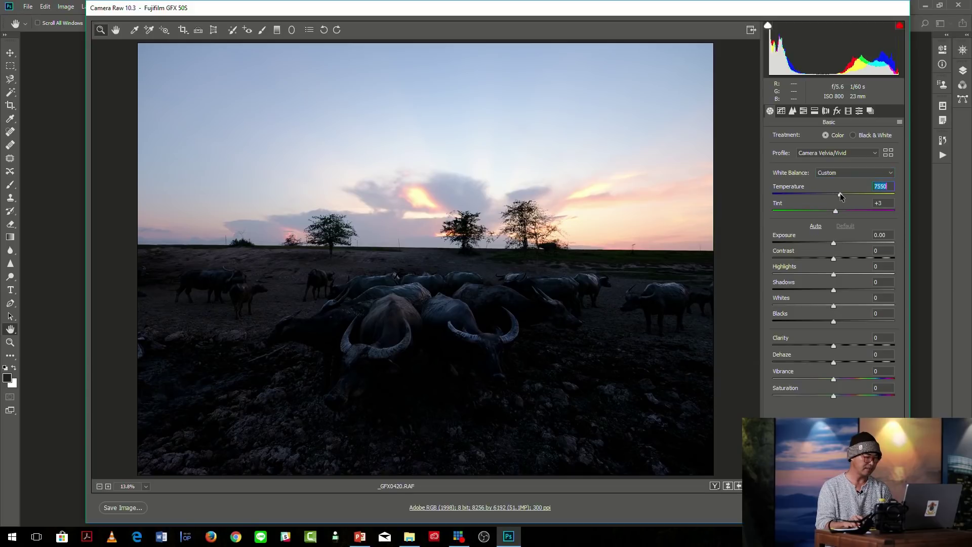
pyautogui.moveTo(846, 195); pyautogui.dragTo(855, 195)
pyautogui.moveTo(833, 243)
pyautogui.mouseDown()
pyautogui.moveTo(820, 245)
pyautogui.moveTo(836, 243)
pyautogui.mouseUp()
pyautogui.moveTo(793, 276); pyautogui.dragTo(773, 277)
pyautogui.moveTo(832, 258); pyautogui.dragTo(837, 244)
pyautogui.moveTo(834, 290); pyautogui.dragTo(855, 290)
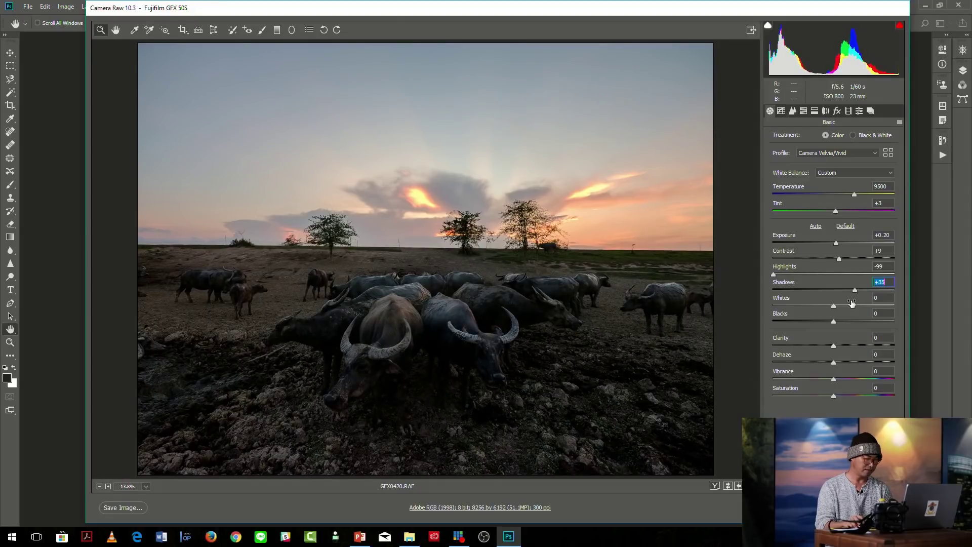
# - Set Clarity +14, Dehaze +6, Vibrance +23, Saturation +23, Whites -40, Blacks +3 and Exposure +0.10
pyautogui.moveTo(836, 345); pyautogui.dragTo(839, 360)
pyautogui.click(847, 379)
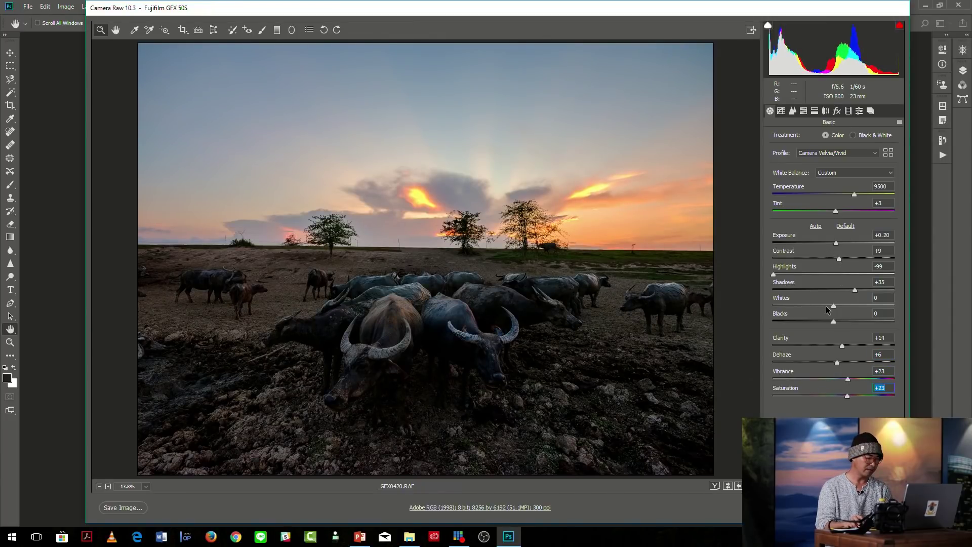
pyautogui.moveTo(828, 307)
pyautogui.mouseDown()
pyautogui.moveTo(809, 306)
pyautogui.moveTo(835, 322)
pyautogui.mouseUp()
pyautogui.click(839, 321)
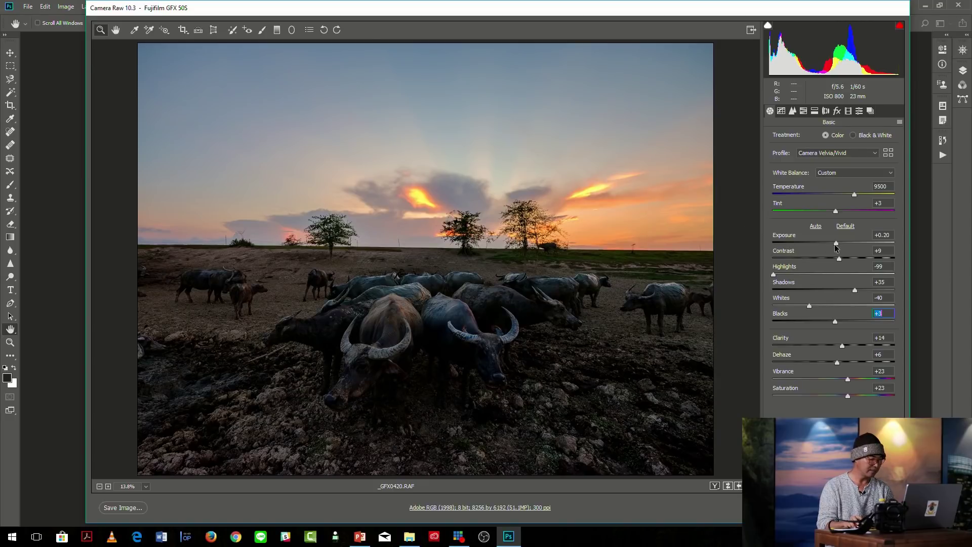
pyautogui.moveTo(836, 245); pyautogui.dragTo(835, 244)
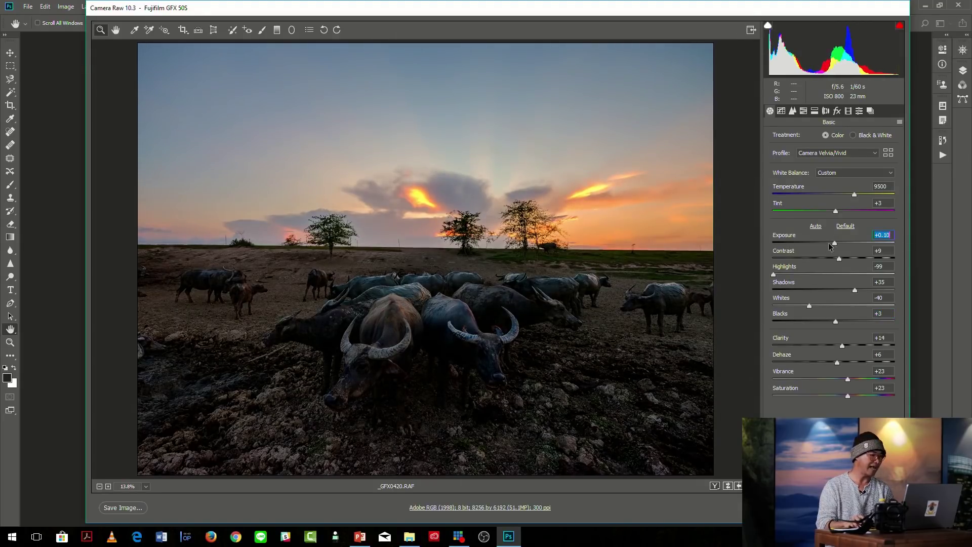
# - Paint a brush adjustment over the sky and raise its Clarity to +17 and Dehaze to +25
pyautogui.click(262, 29)
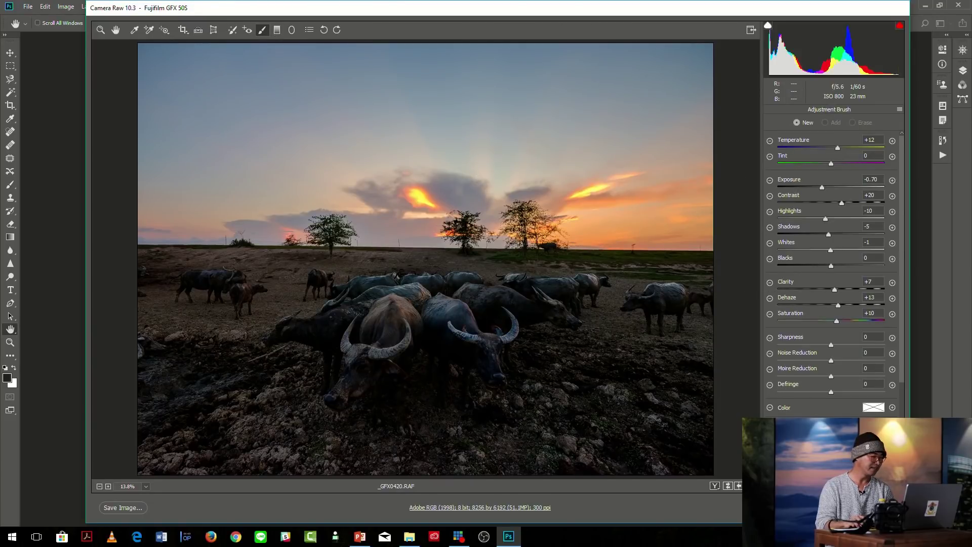
pyautogui.moveTo(173, 98)
pyautogui.mouseDown()
pyautogui.moveTo(369, 71)
pyautogui.moveTo(673, 71)
pyautogui.moveTo(673, 97)
pyautogui.moveTo(310, 141)
pyautogui.moveTo(148, 147)
pyautogui.moveTo(396, 139)
pyautogui.moveTo(645, 155)
pyautogui.moveTo(714, 109)
pyautogui.moveTo(167, 95)
pyautogui.mouseUp()
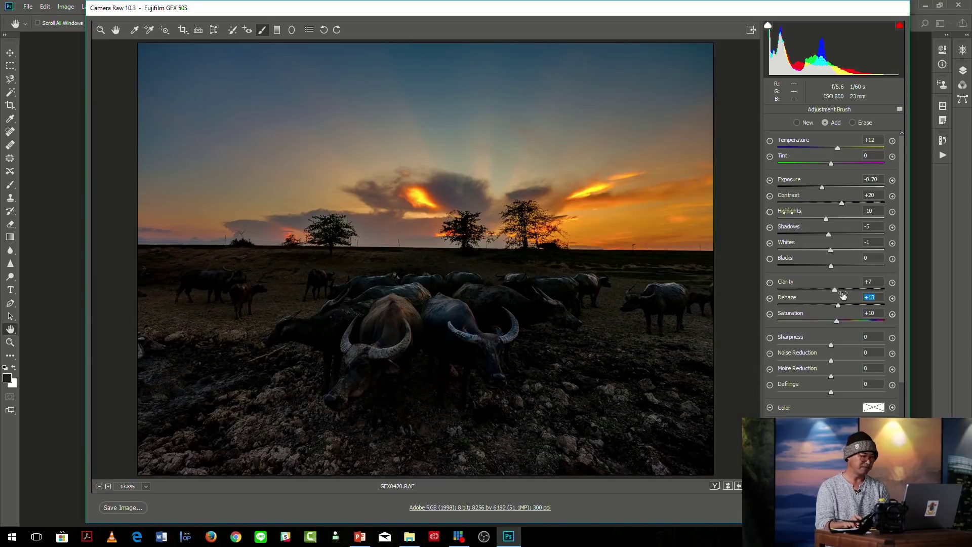
pyautogui.press('Up')
pyautogui.press('Up')
pyautogui.press('Up')
pyautogui.press('Up')
pyautogui.press('Up')
pyautogui.press('Up')
pyautogui.press('Up')
pyautogui.press('Up')
pyautogui.press('Up')
pyautogui.press('Up')
pyautogui.press('Up')
pyautogui.press('Up')
pyautogui.hotkey('shift', 'Up')
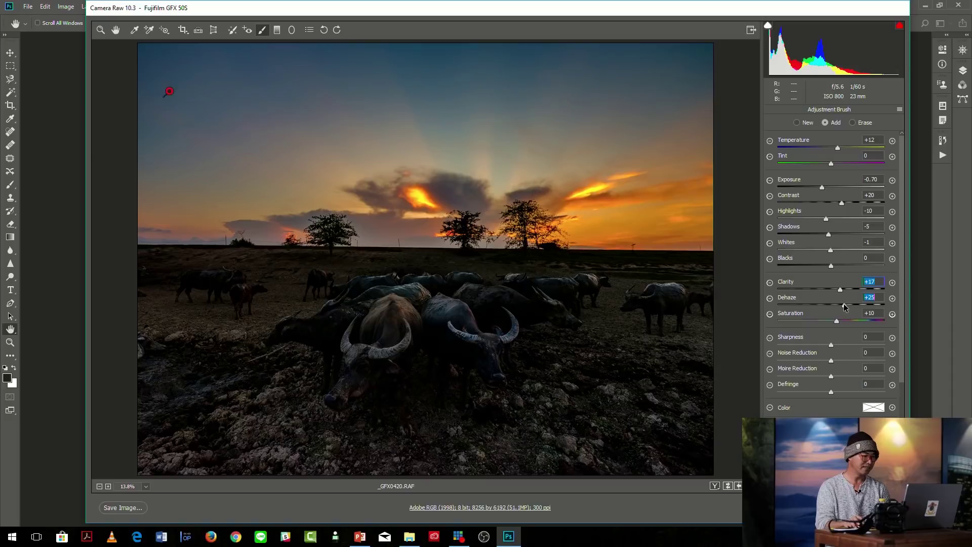
# - Set the sky brush to Exposure -0.05, Contrast +28 and Shadows +7, and erase its effect over the foreground buffaloes
pyautogui.moveTo(823, 187); pyautogui.dragTo(849, 203)
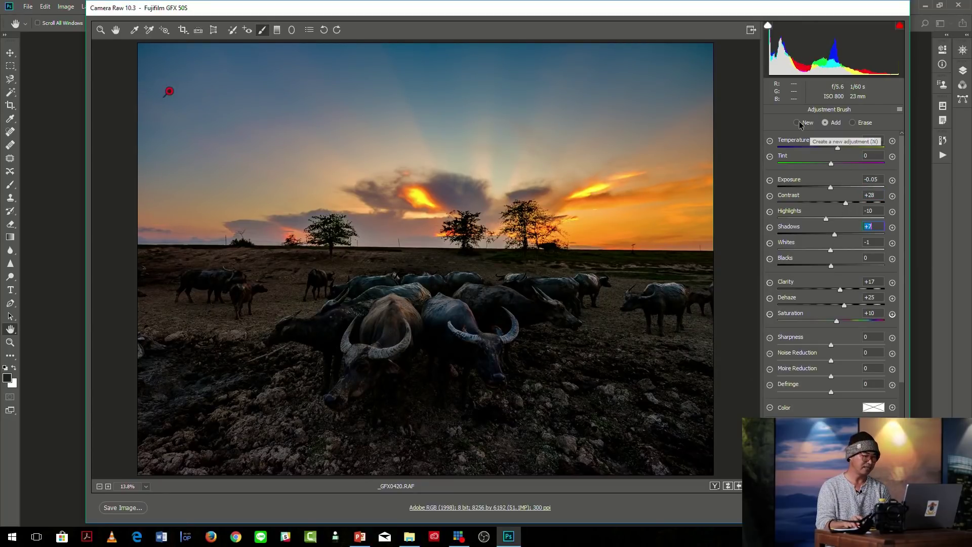
pyautogui.click(853, 123)
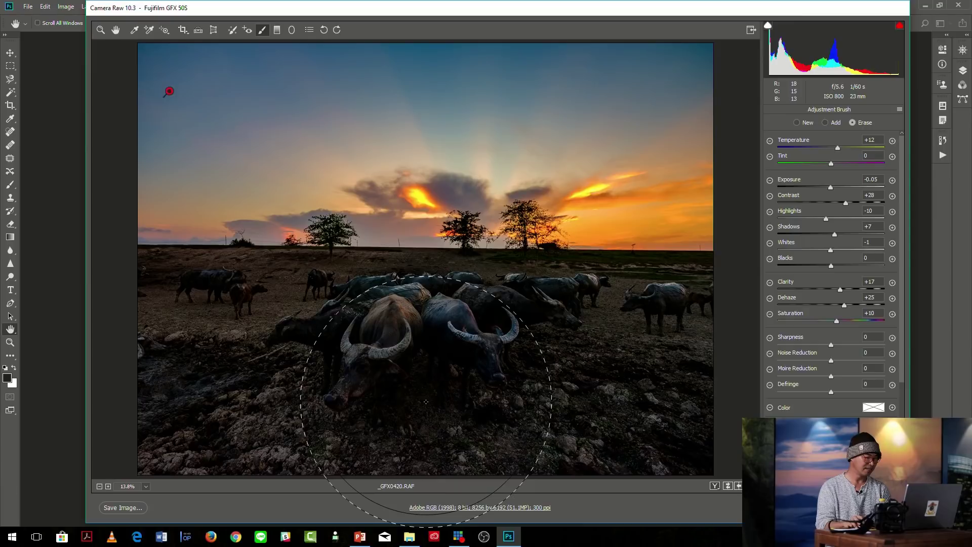
pyautogui.moveTo(467, 381); pyautogui.dragTo(470, 387)
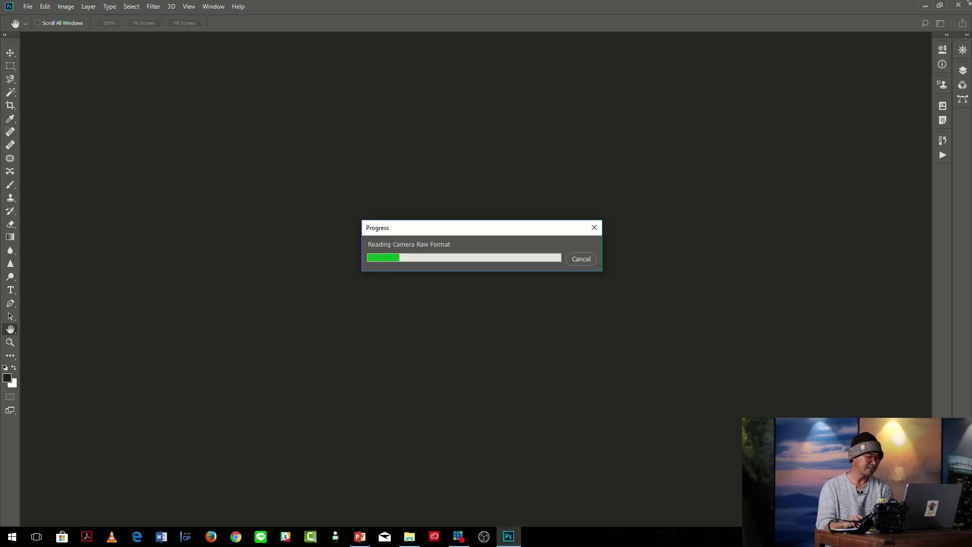
pyautogui.click(358, 539)
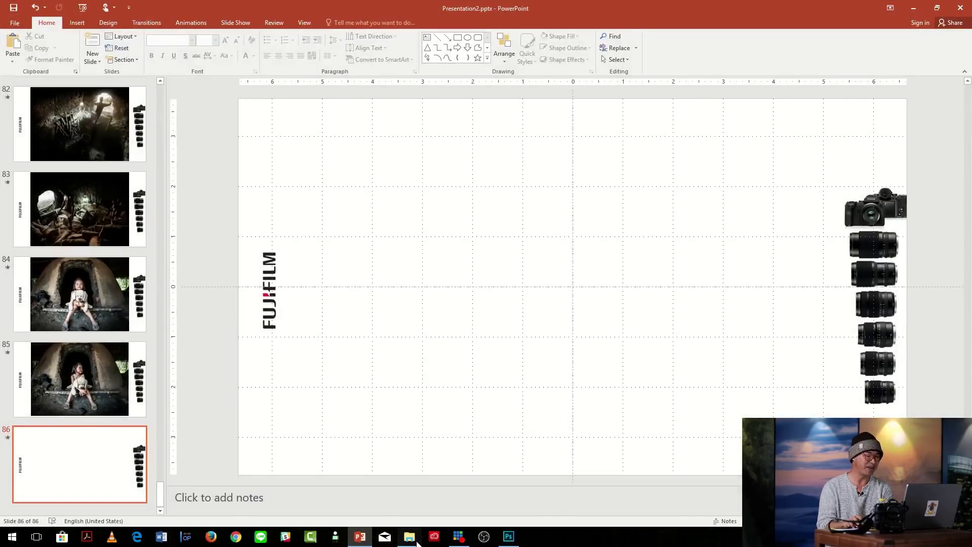
pyautogui.click(417, 541)
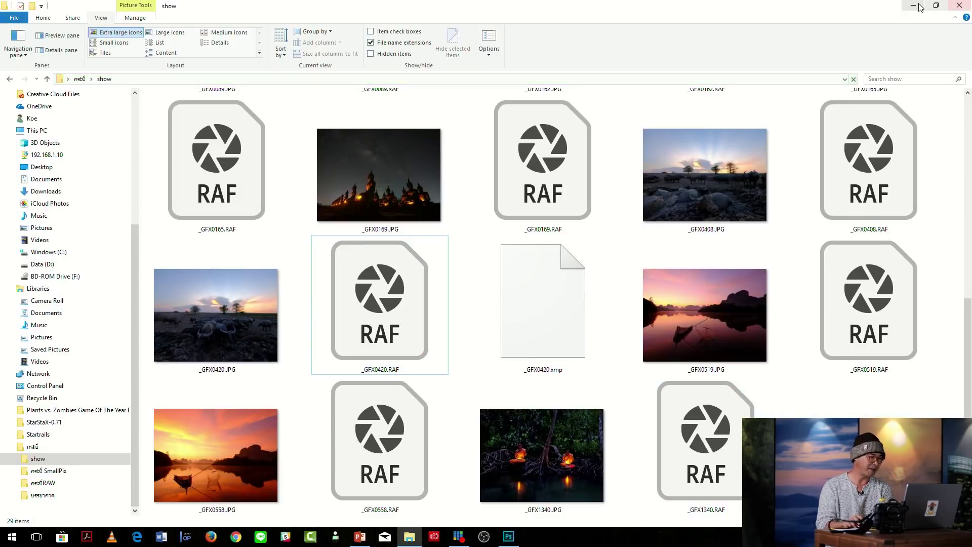
pyautogui.click(913, 5)
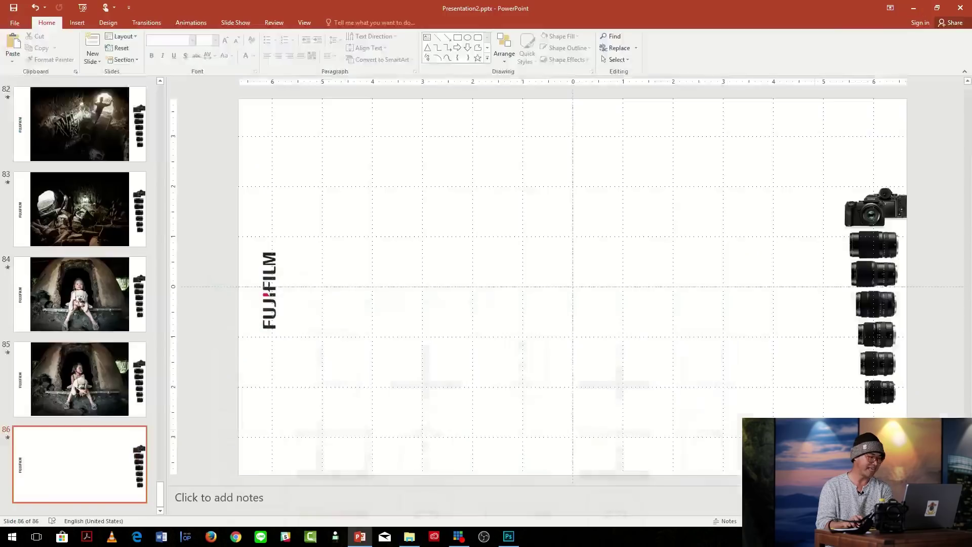
pyautogui.click(516, 534)
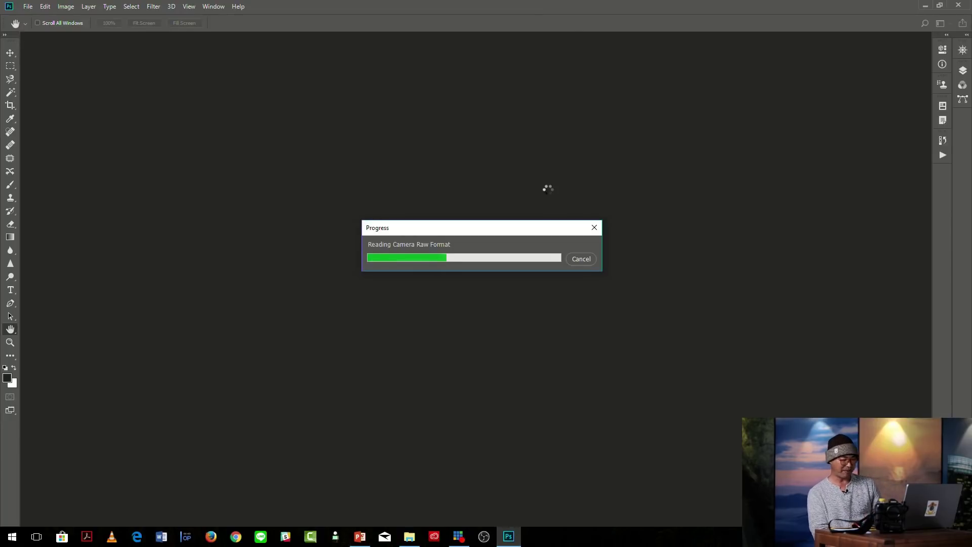